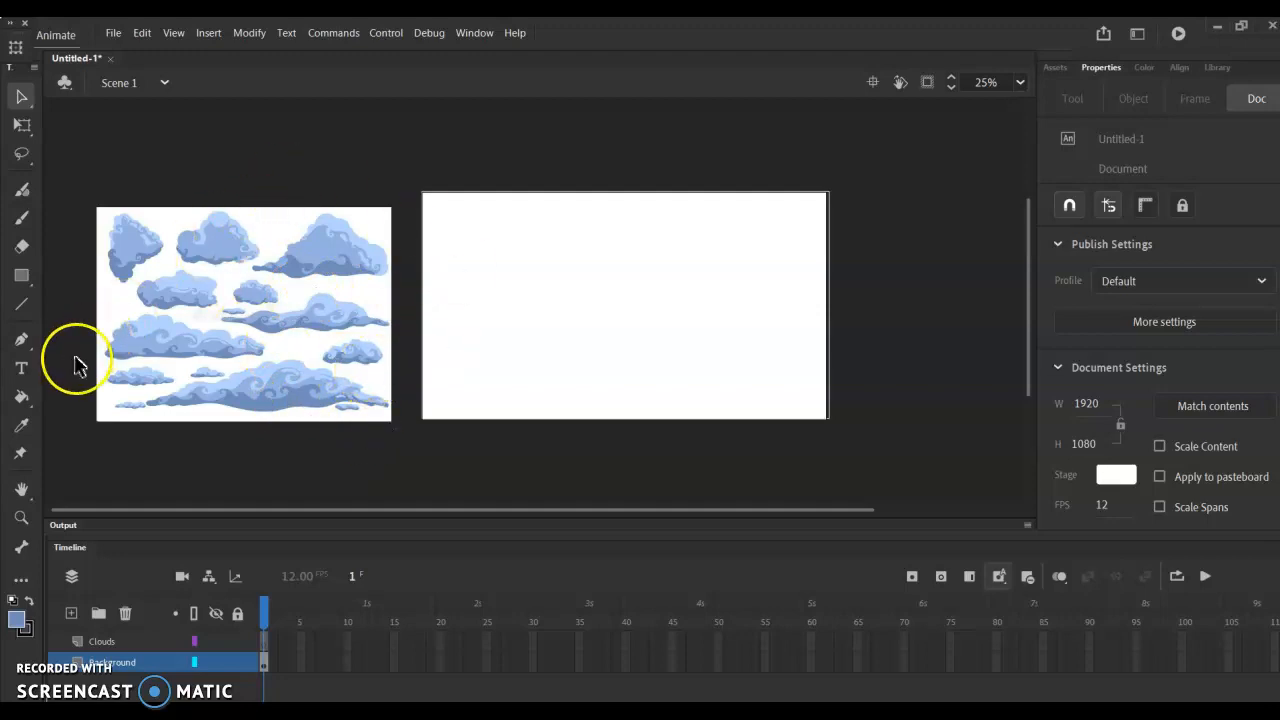
Draw a sky-blue rectangle covering the whole stage on the Background layer, and lock that layer.
{"action": "left_click", "coordinate": [24, 280]}
{"action": "left_click", "coordinate": [17, 620]}
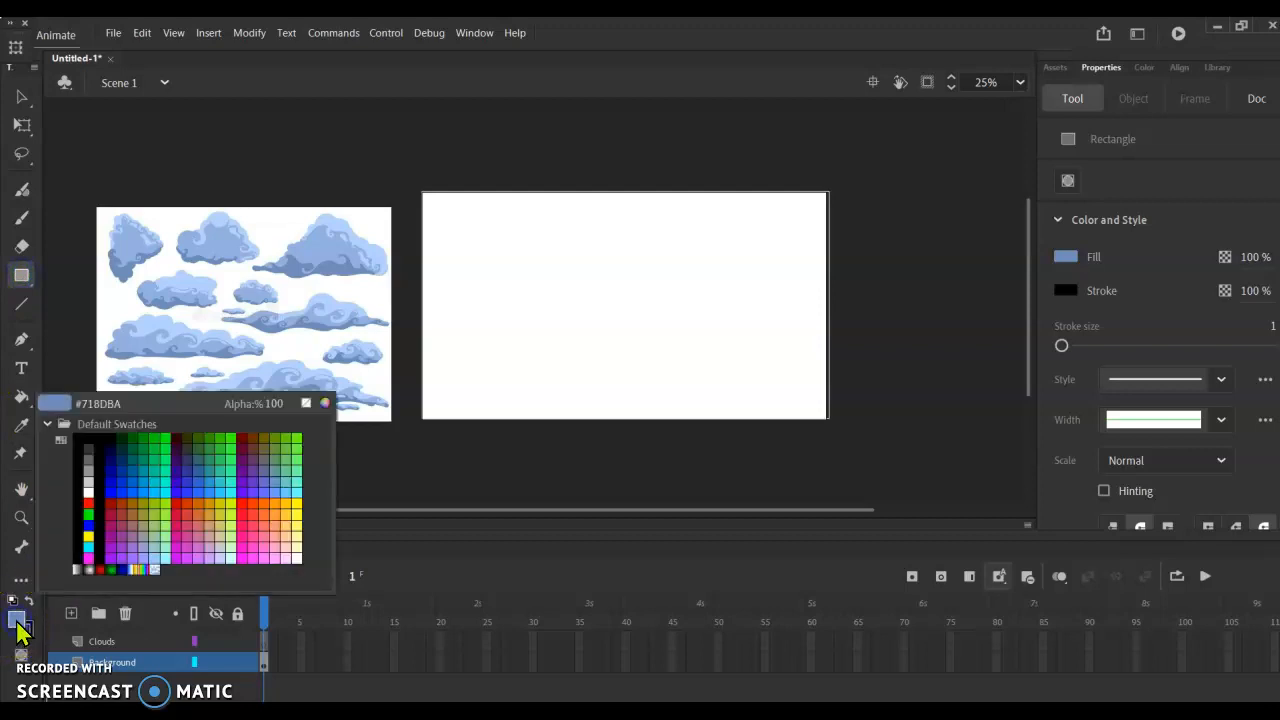
{"action": "left_click", "coordinate": [160, 488]}
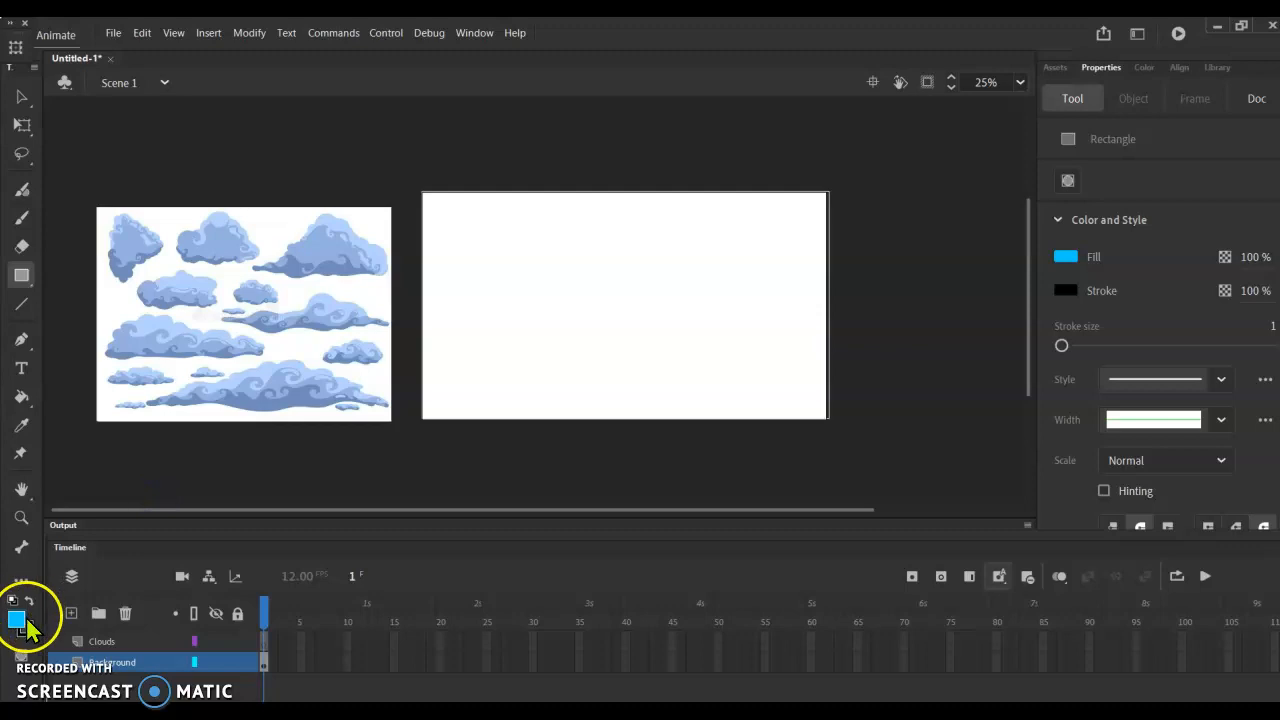
{"action": "left_click_drag", "start_coordinate": [423, 192], "coordinate": [831, 419]}
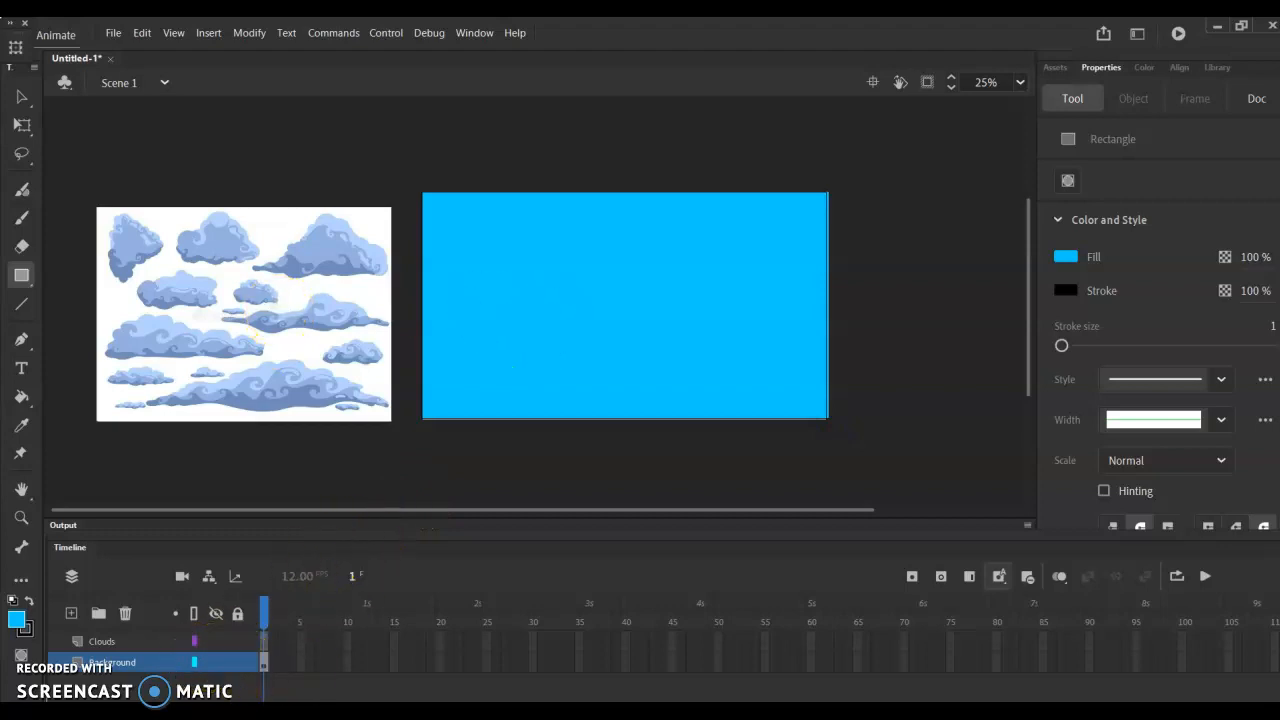
{"action": "left_click", "coordinate": [238, 664]}
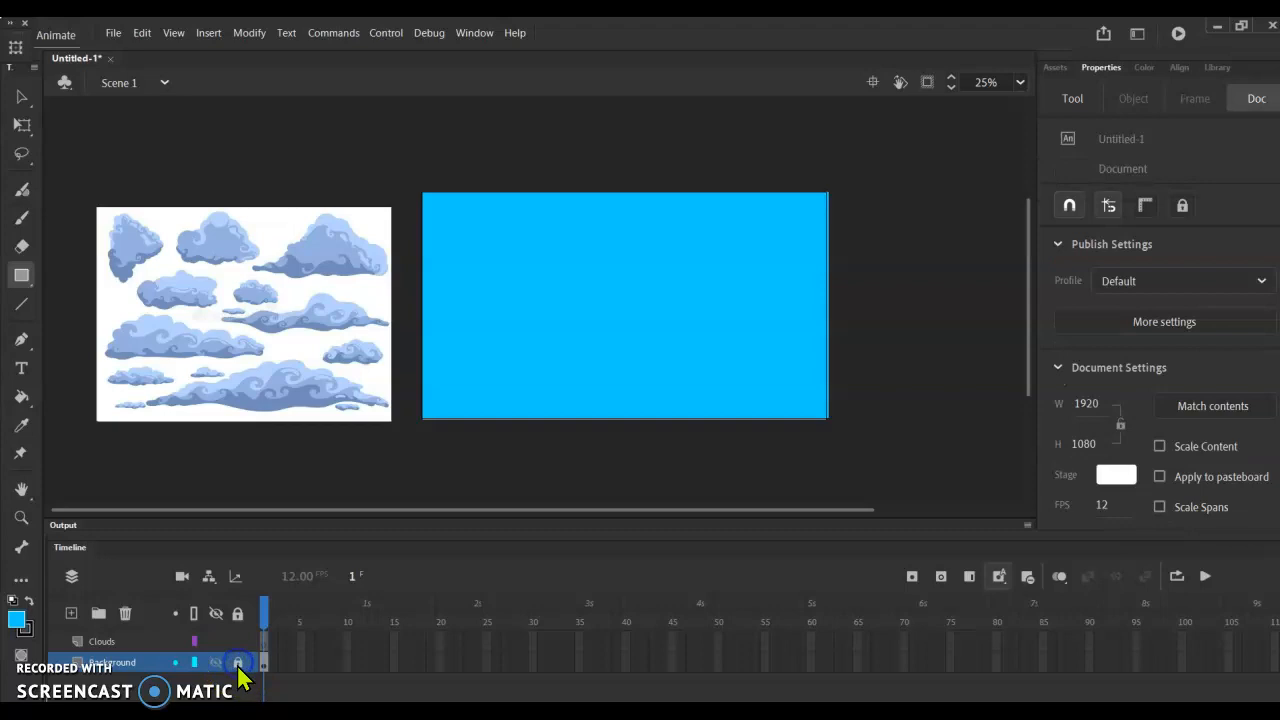
Prepare the Fluid Brush on the Clouds layer with a white fill and the Paint Normal brush mode.
{"action": "left_click", "coordinate": [105, 643]}
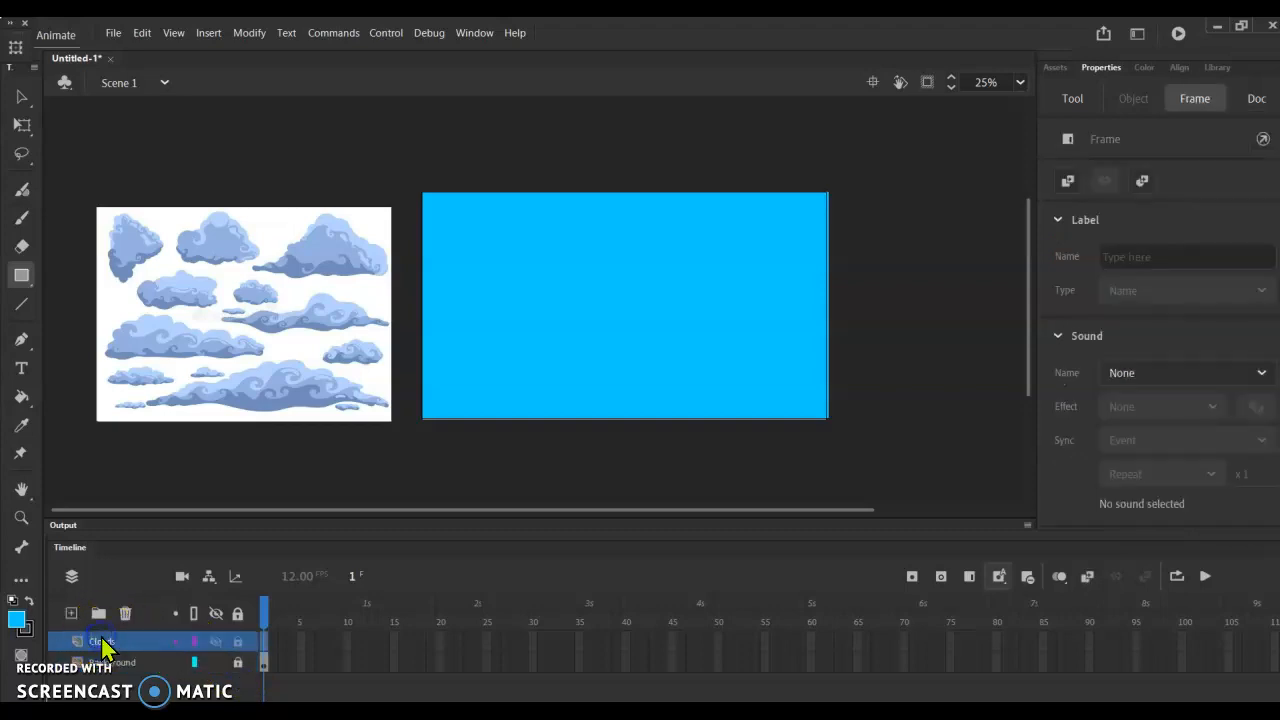
{"action": "left_click", "coordinate": [13, 601]}
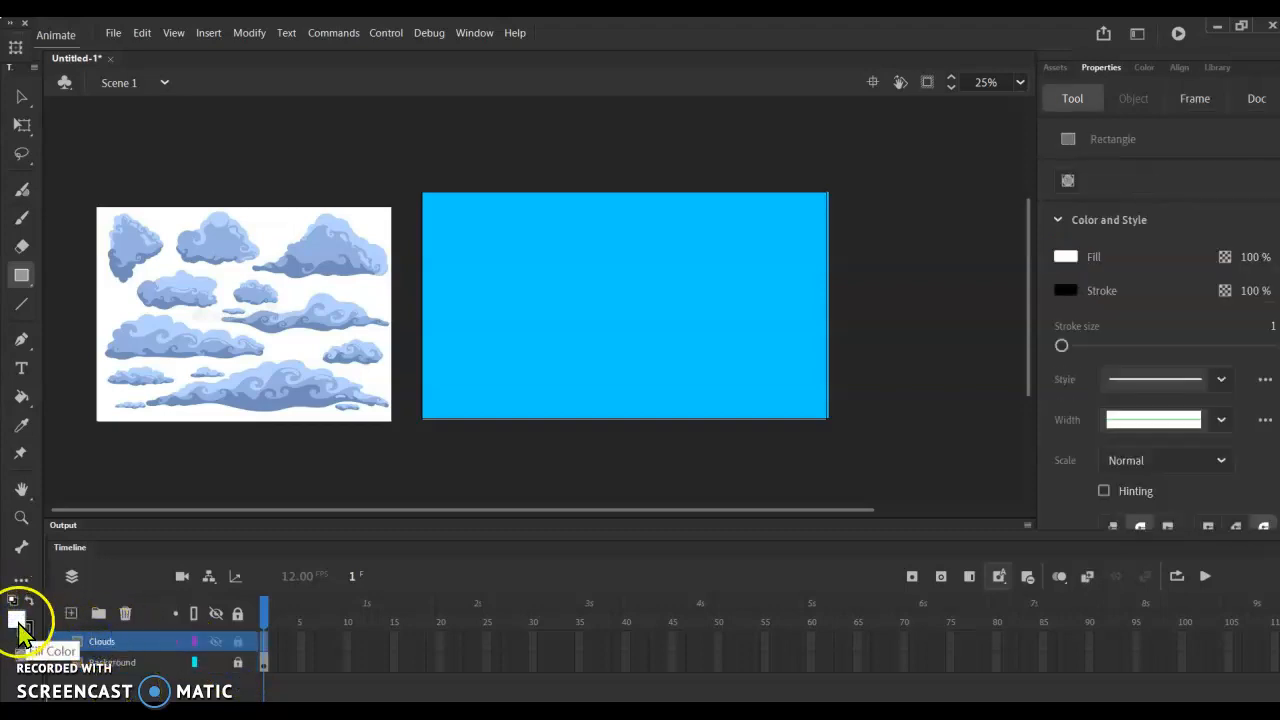
{"action": "left_click", "coordinate": [22, 192]}
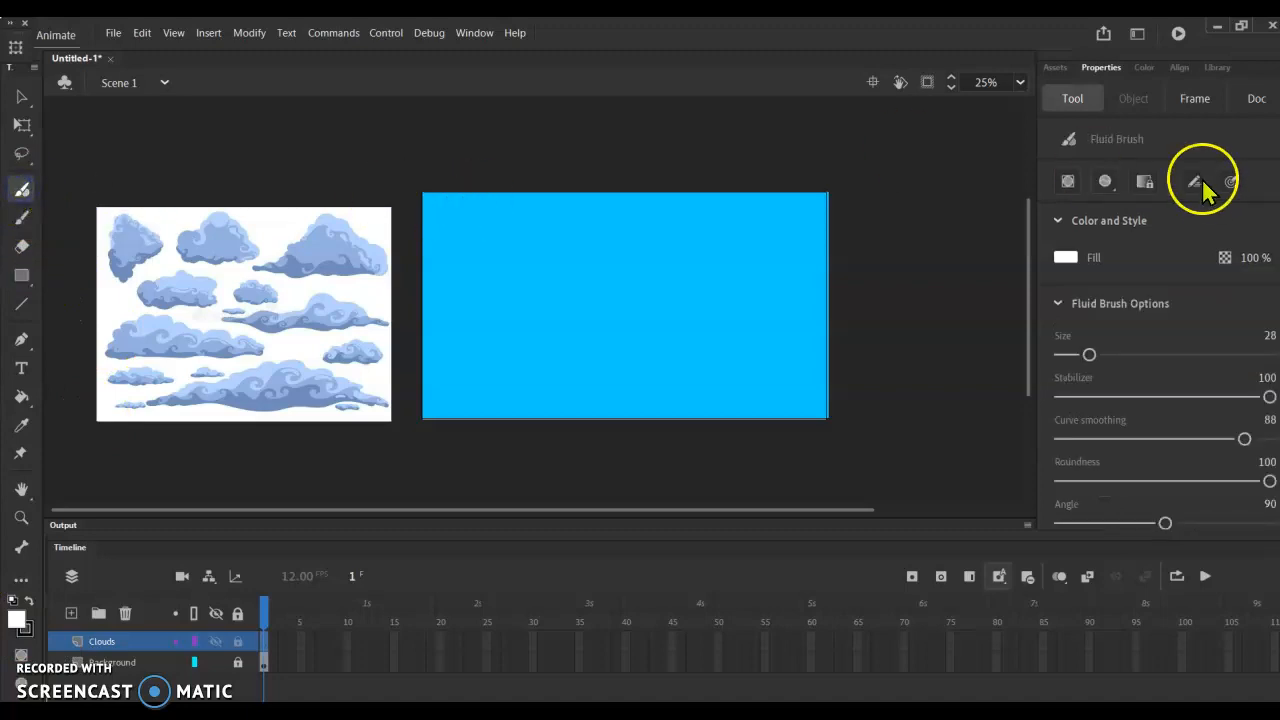
{"action": "left_click", "coordinate": [1107, 185]}
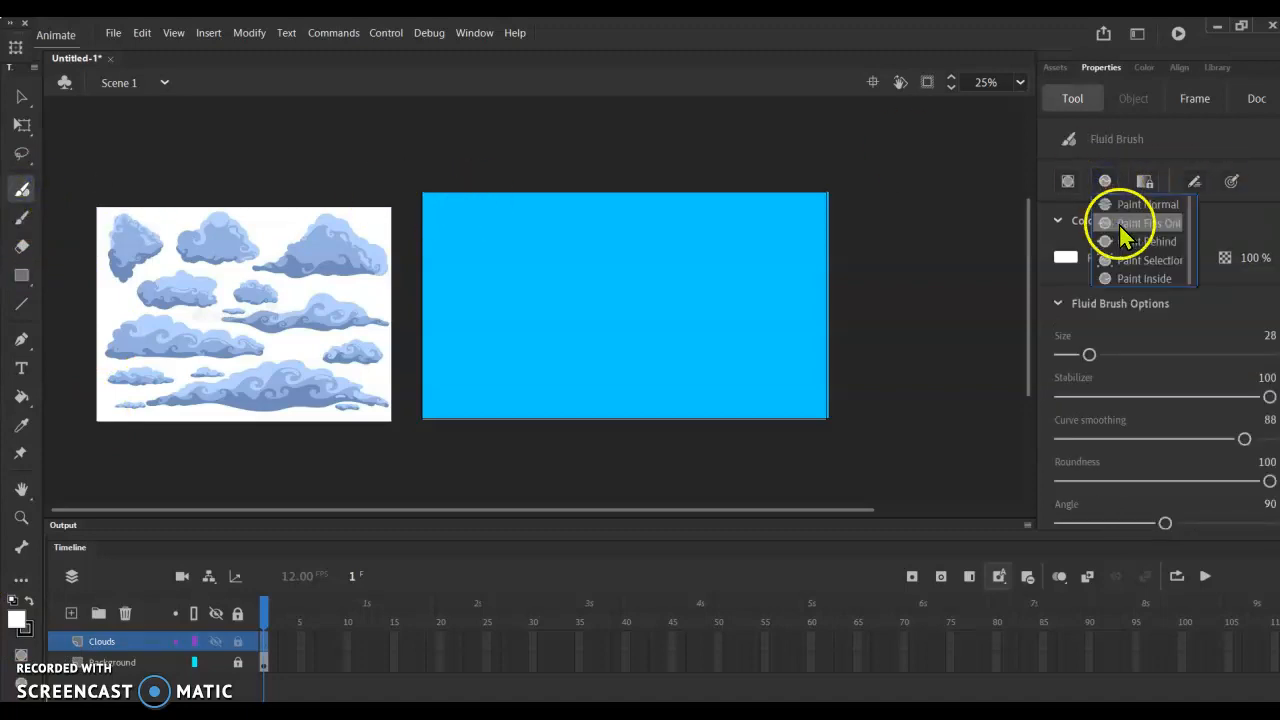
{"action": "left_click", "coordinate": [1129, 203]}
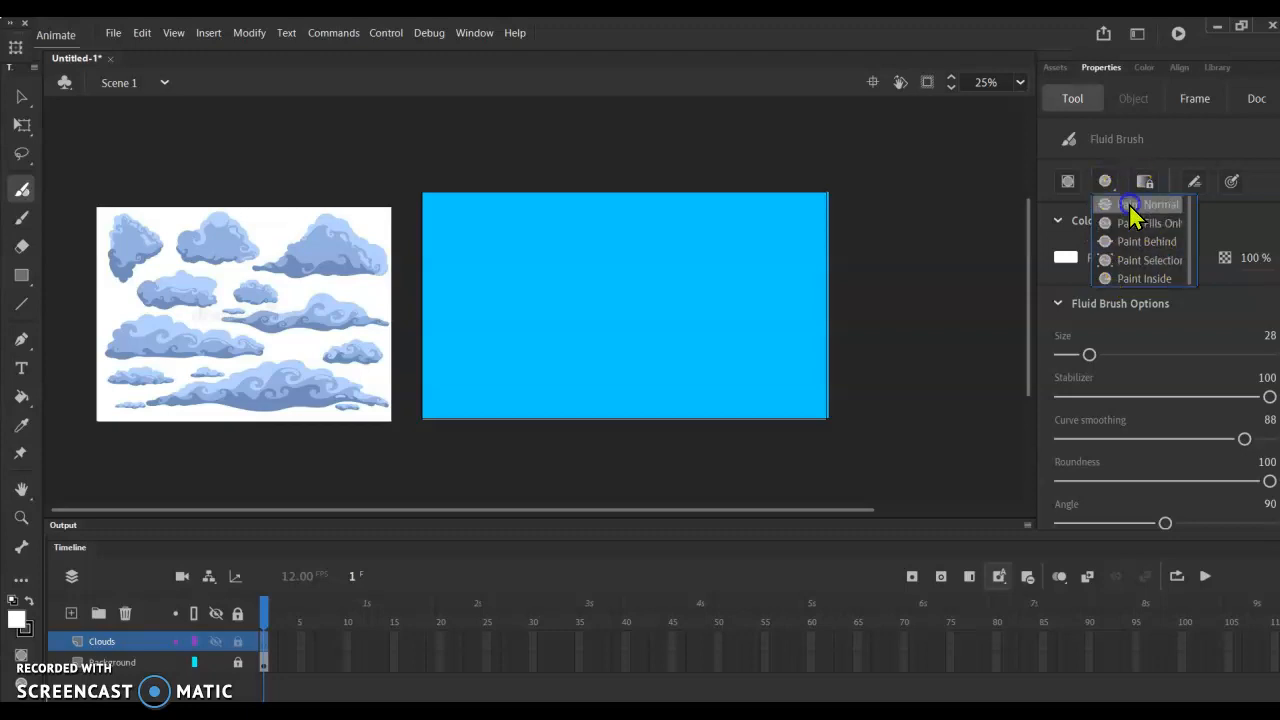
{"action": "left_click", "coordinate": [1106, 186]}
{"action": "left_click", "coordinate": [1135, 208]}
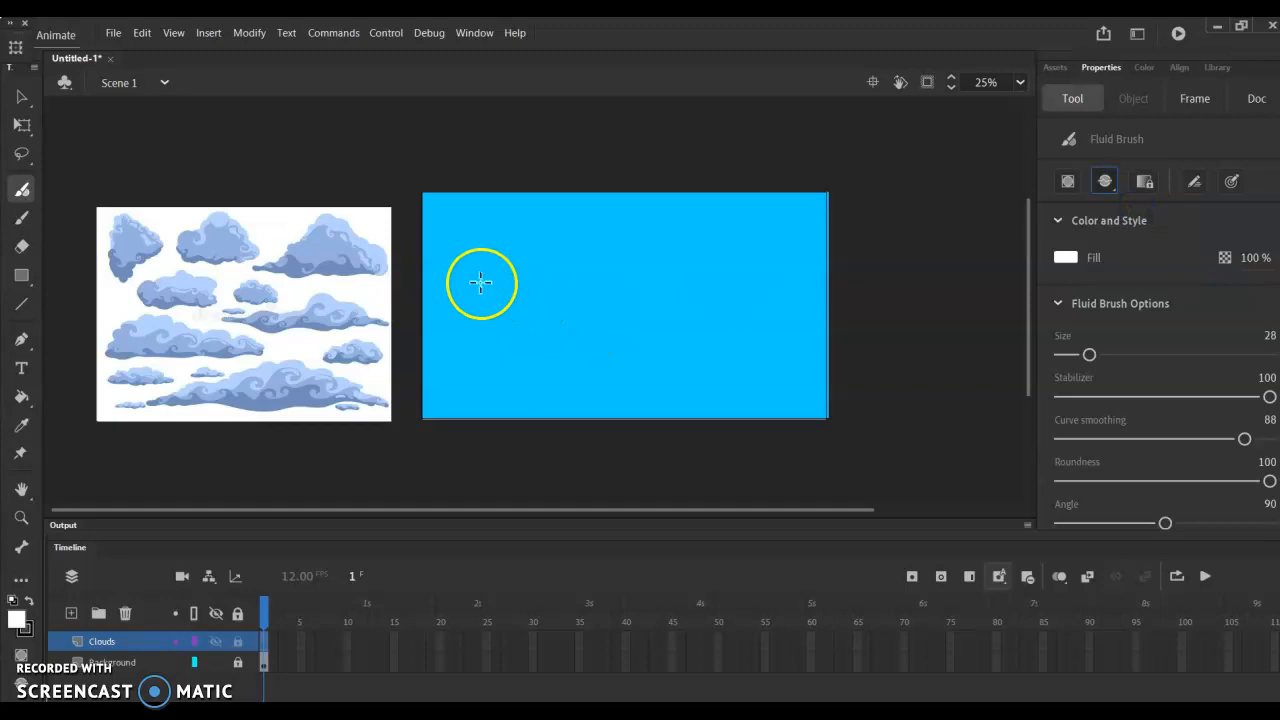
{"action": "key", "text": "ctrl+equal"}
{"action": "mouse_move", "coordinate": [280, 225]}
{"action": "left_mouse_down"}
{"action": "mouse_move", "coordinate": [308, 211]}
{"action": "mouse_move", "coordinate": [353, 215]}
{"action": "mouse_move", "coordinate": [316, 216]}
{"action": "mouse_move", "coordinate": [337, 197]}
{"action": "mouse_move", "coordinate": [394, 193]}
{"action": "mouse_move", "coordinate": [361, 203]}
{"action": "left_mouse_up"}
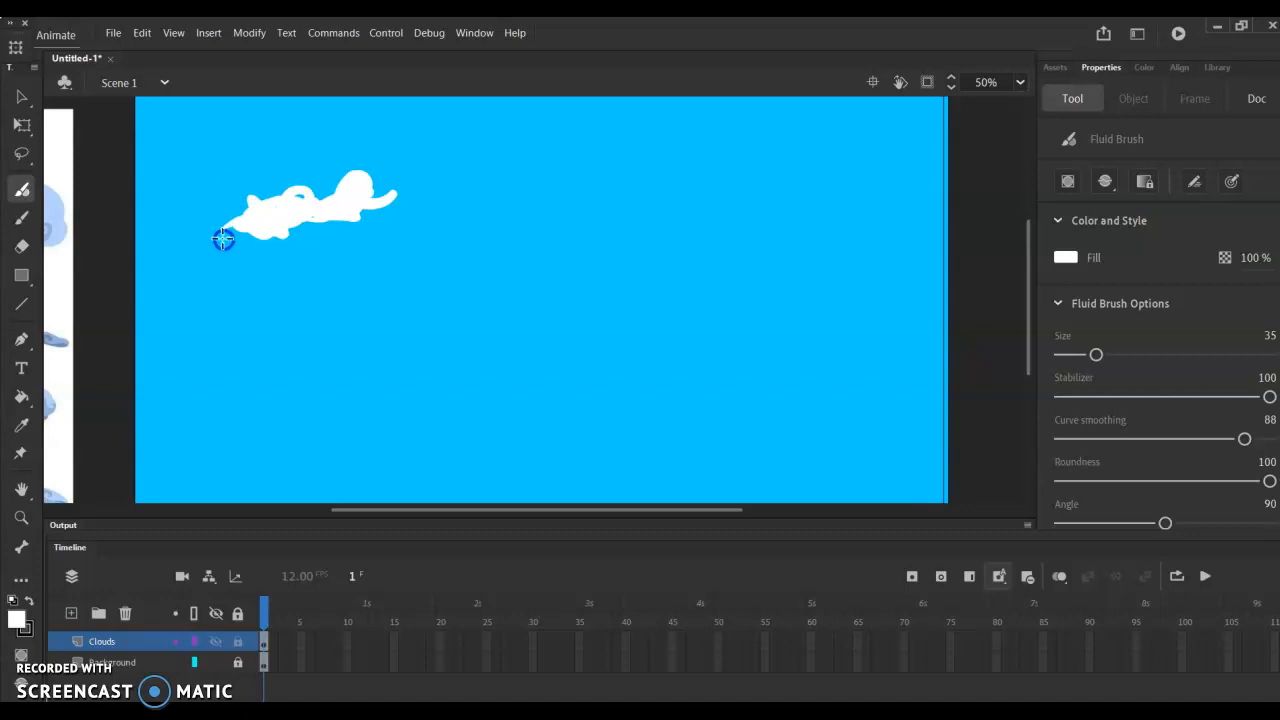
{"action": "key", "text": "ctrl+z"}
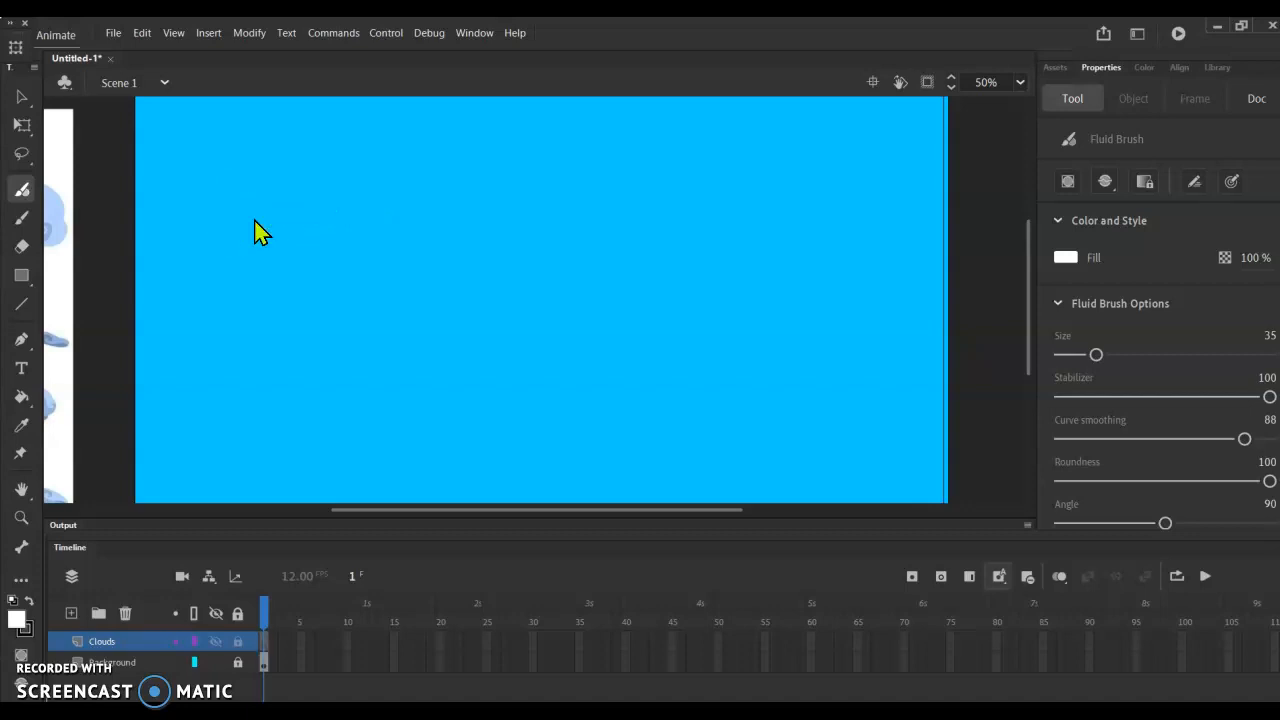
Paint a puffy white cloud in the upper-left part of the sky, enlarging the brush to size 46 along the way.
{"action": "mouse_move", "coordinate": [284, 204]}
{"action": "left_mouse_down"}
{"action": "mouse_move", "coordinate": [319, 197]}
{"action": "mouse_move", "coordinate": [337, 211]}
{"action": "mouse_move", "coordinate": [293, 210]}
{"action": "left_mouse_up"}
{"action": "mouse_move", "coordinate": [373, 189]}
{"action": "left_mouse_down"}
{"action": "mouse_move", "coordinate": [392, 216]}
{"action": "mouse_move", "coordinate": [345, 168]}
{"action": "mouse_move", "coordinate": [327, 201]}
{"action": "mouse_move", "coordinate": [316, 190]}
{"action": "mouse_move", "coordinate": [329, 168]}
{"action": "mouse_move", "coordinate": [360, 184]}
{"action": "left_mouse_up"}
{"action": "key", "text": "]"}
{"action": "key", "text": "]"}
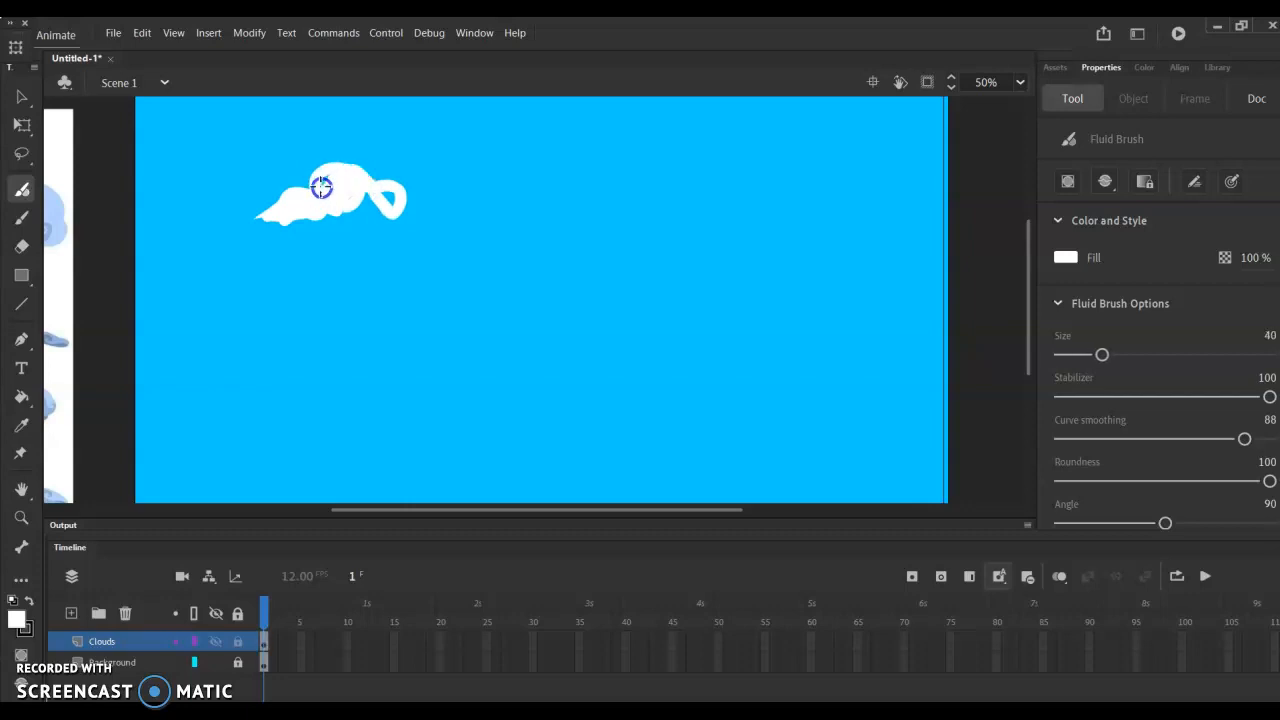
{"action": "left_click_drag", "start_coordinate": [437, 203], "coordinate": [467, 207]}
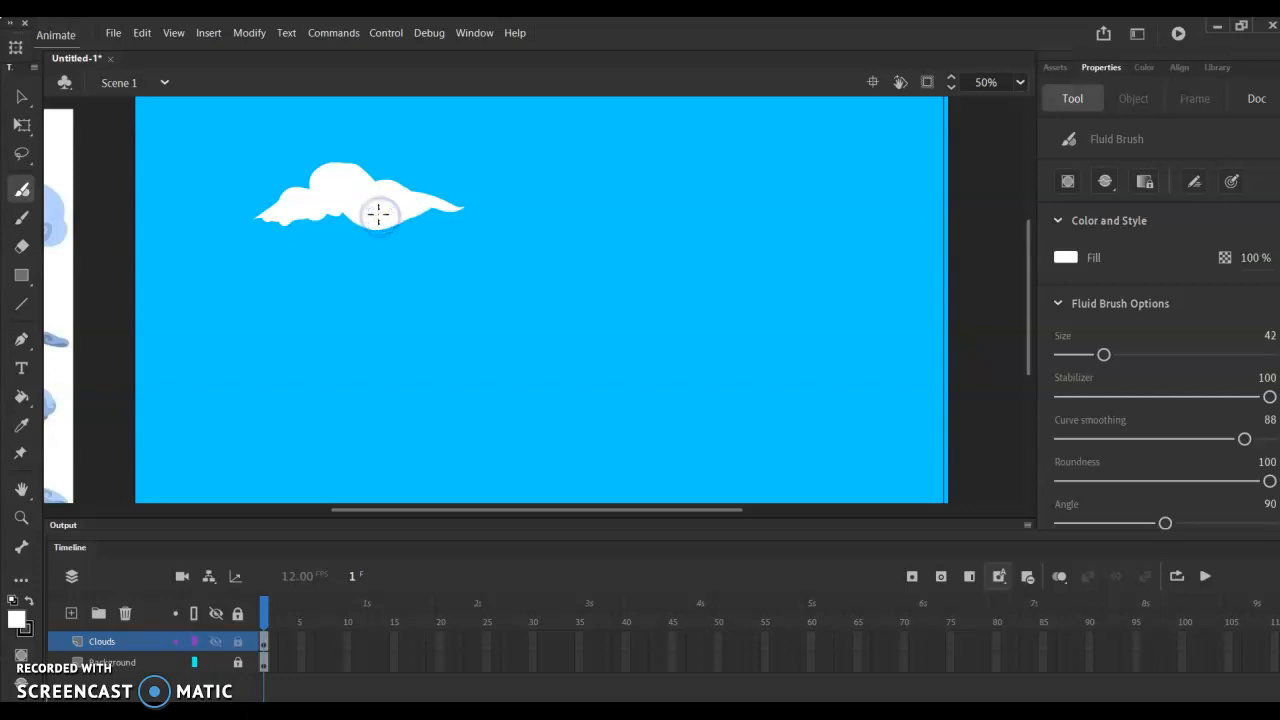
{"action": "mouse_move", "coordinate": [311, 216]}
{"action": "left_mouse_down"}
{"action": "mouse_move", "coordinate": [368, 213]}
{"action": "mouse_move", "coordinate": [314, 213]}
{"action": "mouse_move", "coordinate": [345, 224]}
{"action": "mouse_move", "coordinate": [362, 209]}
{"action": "mouse_move", "coordinate": [335, 220]}
{"action": "mouse_move", "coordinate": [312, 210]}
{"action": "mouse_move", "coordinate": [349, 215]}
{"action": "mouse_move", "coordinate": [326, 223]}
{"action": "mouse_move", "coordinate": [250, 214]}
{"action": "mouse_move", "coordinate": [423, 199]}
{"action": "mouse_move", "coordinate": [398, 218]}
{"action": "mouse_move", "coordinate": [434, 191]}
{"action": "mouse_move", "coordinate": [415, 185]}
{"action": "mouse_move", "coordinate": [408, 205]}
{"action": "mouse_move", "coordinate": [417, 188]}
{"action": "mouse_move", "coordinate": [429, 208]}
{"action": "mouse_move", "coordinate": [427, 193]}
{"action": "mouse_move", "coordinate": [378, 201]}
{"action": "mouse_move", "coordinate": [363, 179]}
{"action": "mouse_move", "coordinate": [383, 187]}
{"action": "mouse_move", "coordinate": [378, 172]}
{"action": "mouse_move", "coordinate": [363, 184]}
{"action": "mouse_move", "coordinate": [388, 190]}
{"action": "mouse_move", "coordinate": [355, 246]}
{"action": "mouse_move", "coordinate": [399, 221]}
{"action": "mouse_move", "coordinate": [341, 230]}
{"action": "left_mouse_up"}
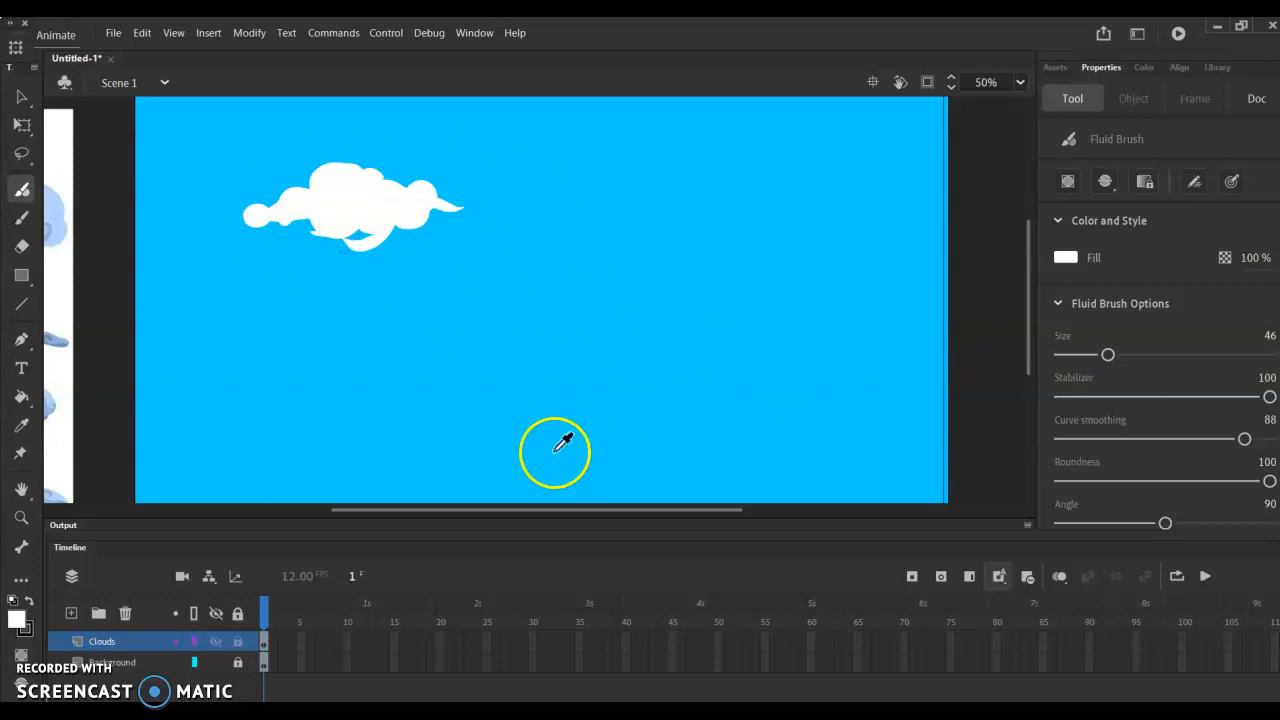
Sample the light blue from the reference clouds and set the Fluid Brush to Paint Fills Only mode.
{"action": "key", "text": "i"}
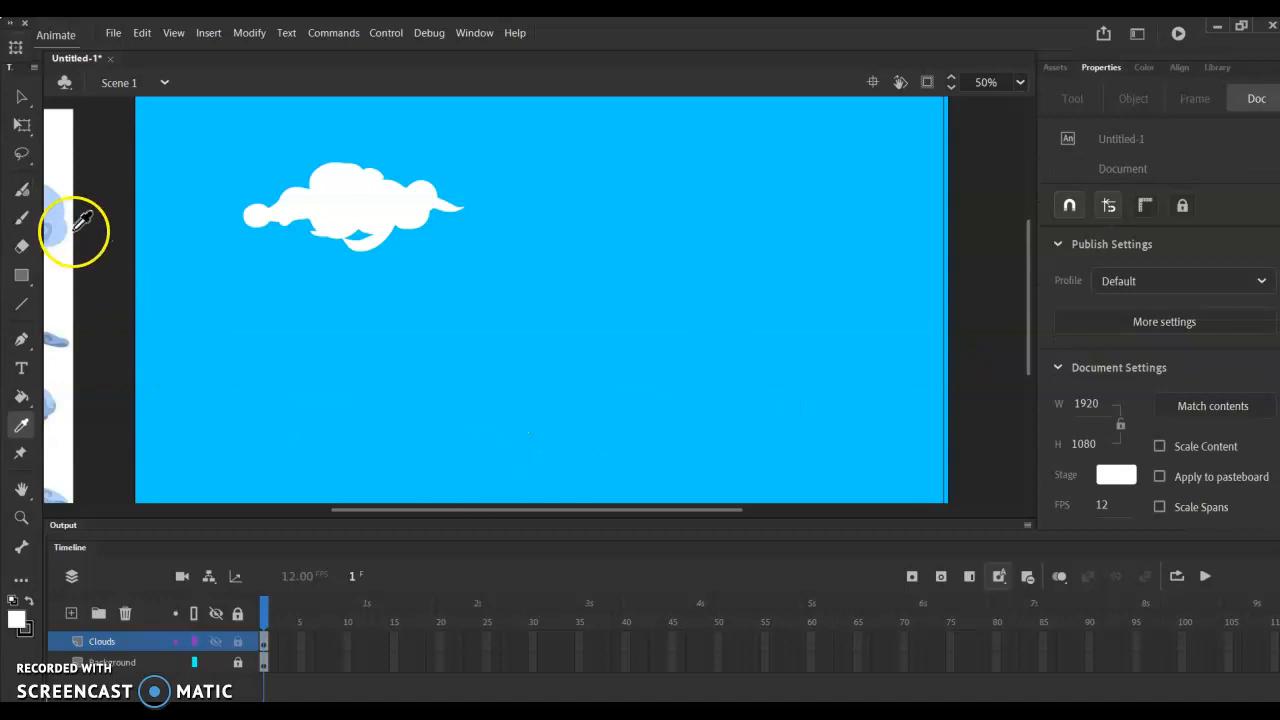
{"action": "left_click", "coordinate": [63, 207]}
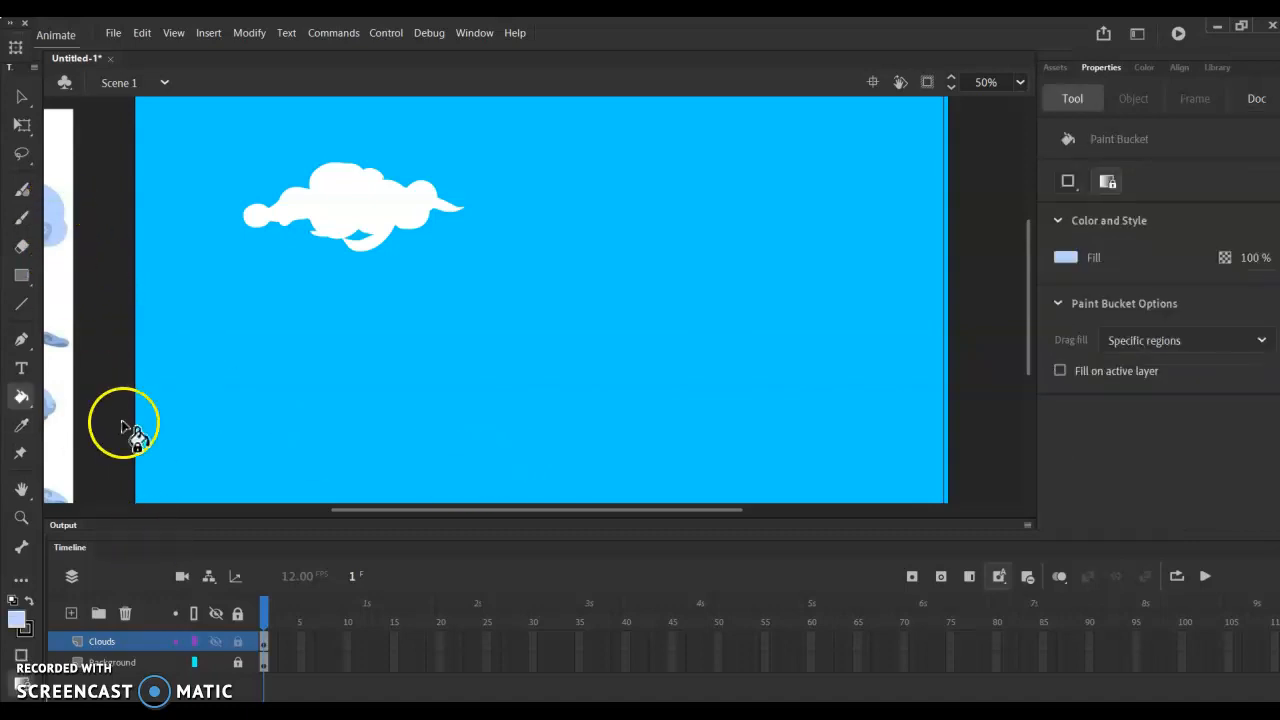
{"action": "key", "text": "ctrl+minus"}
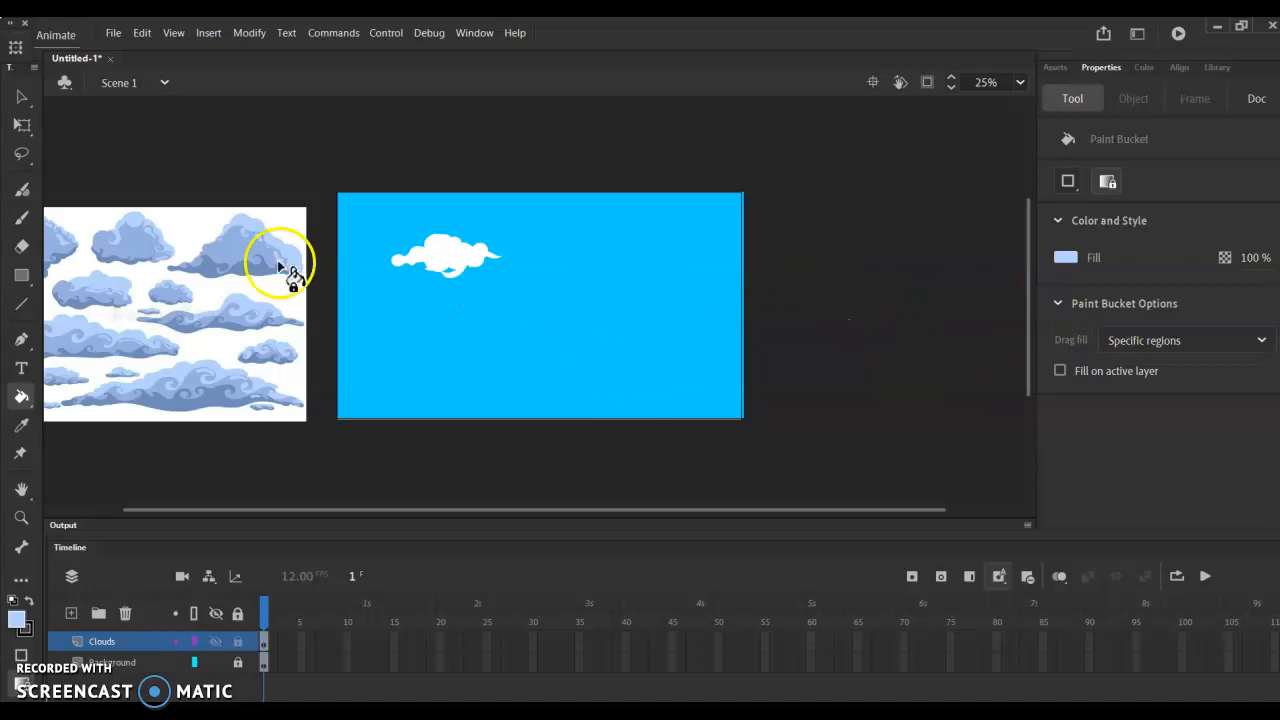
{"action": "left_click", "coordinate": [22, 189]}
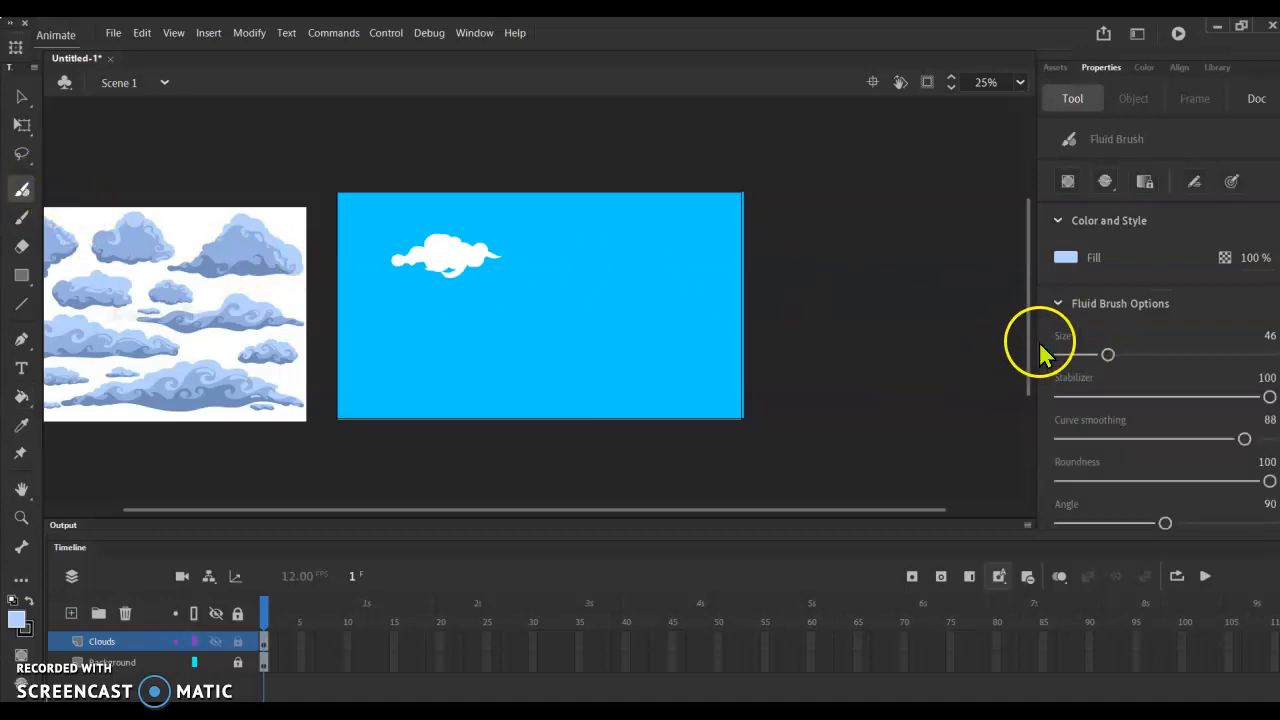
{"action": "left_click", "coordinate": [1105, 181]}
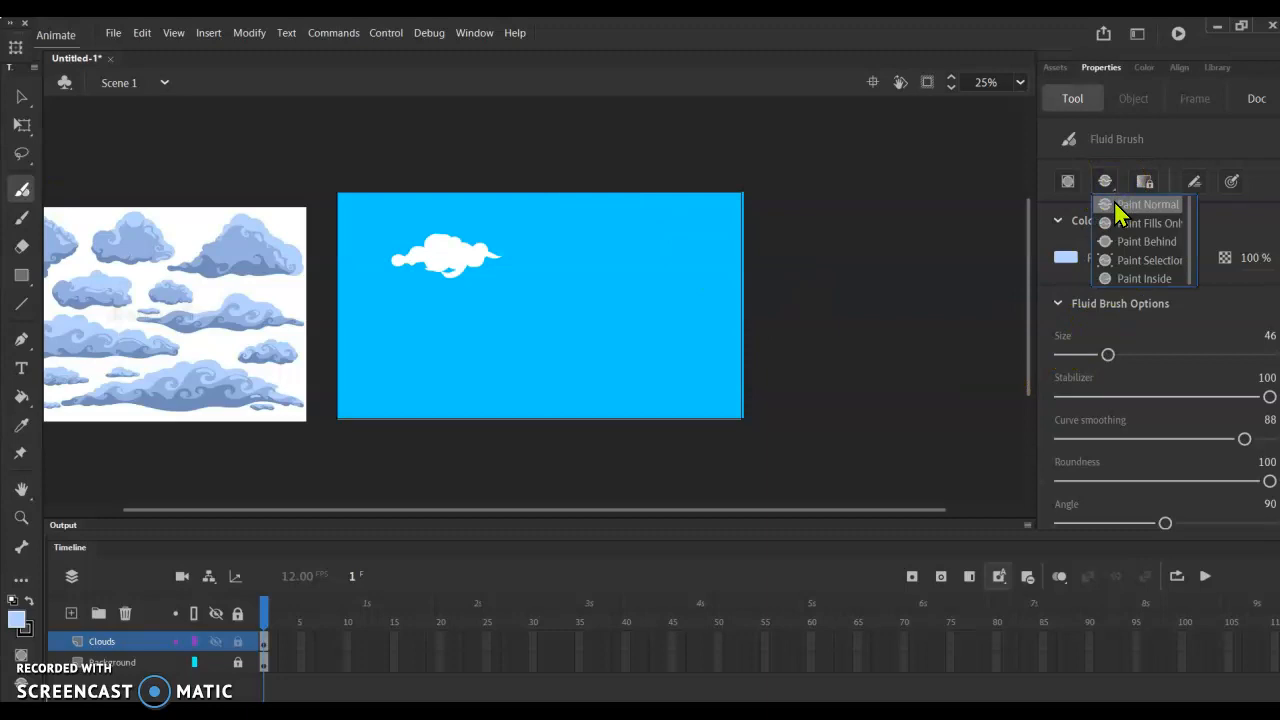
{"action": "left_click", "coordinate": [1142, 262]}
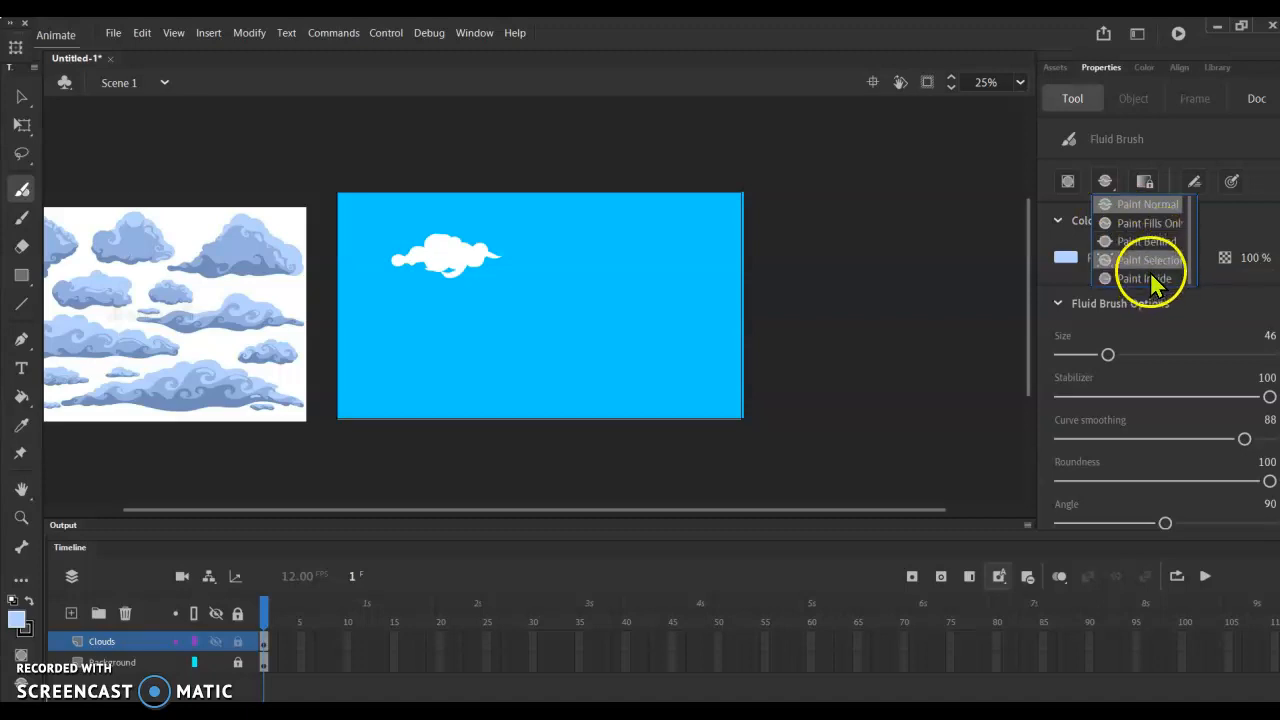
{"action": "left_click", "coordinate": [1163, 226]}
{"action": "left_click", "coordinate": [1106, 182]}
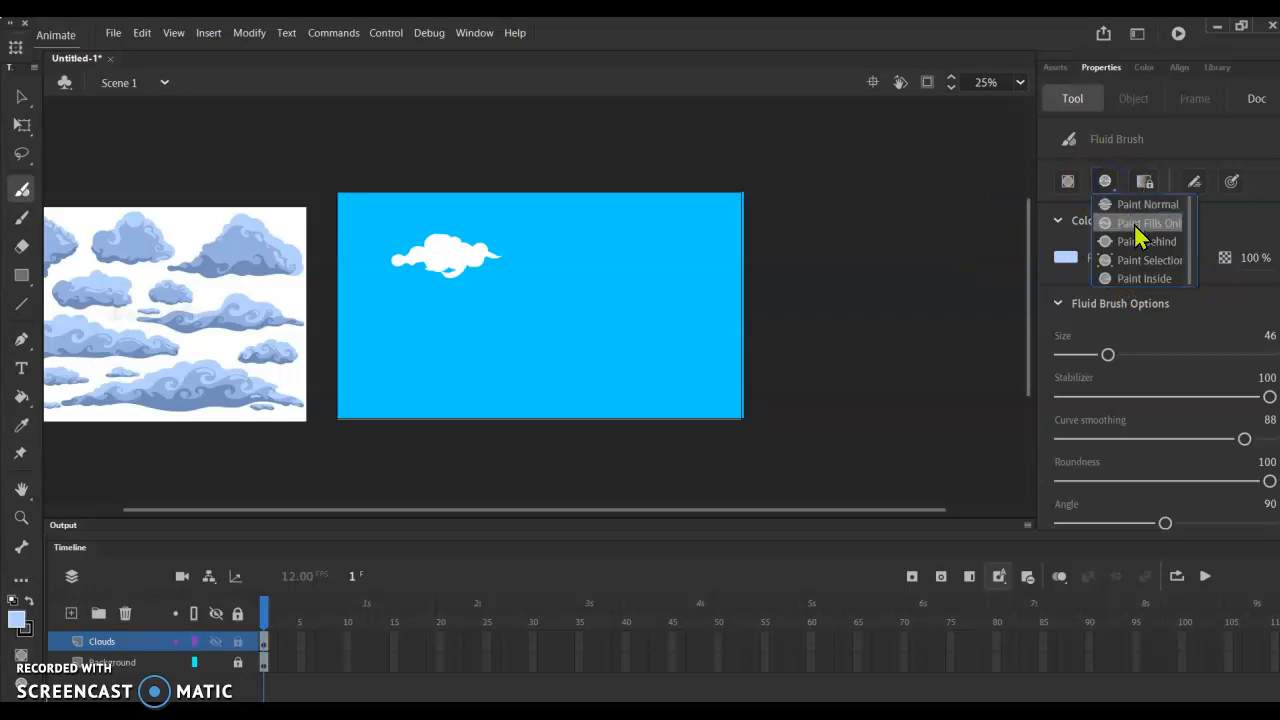
{"action": "left_click", "coordinate": [1134, 223]}
Paint wavy light-blue shading along the whole underside of the white cloud, undoing the first trial stroke.
{"action": "key", "text": "ctrl+equal"}
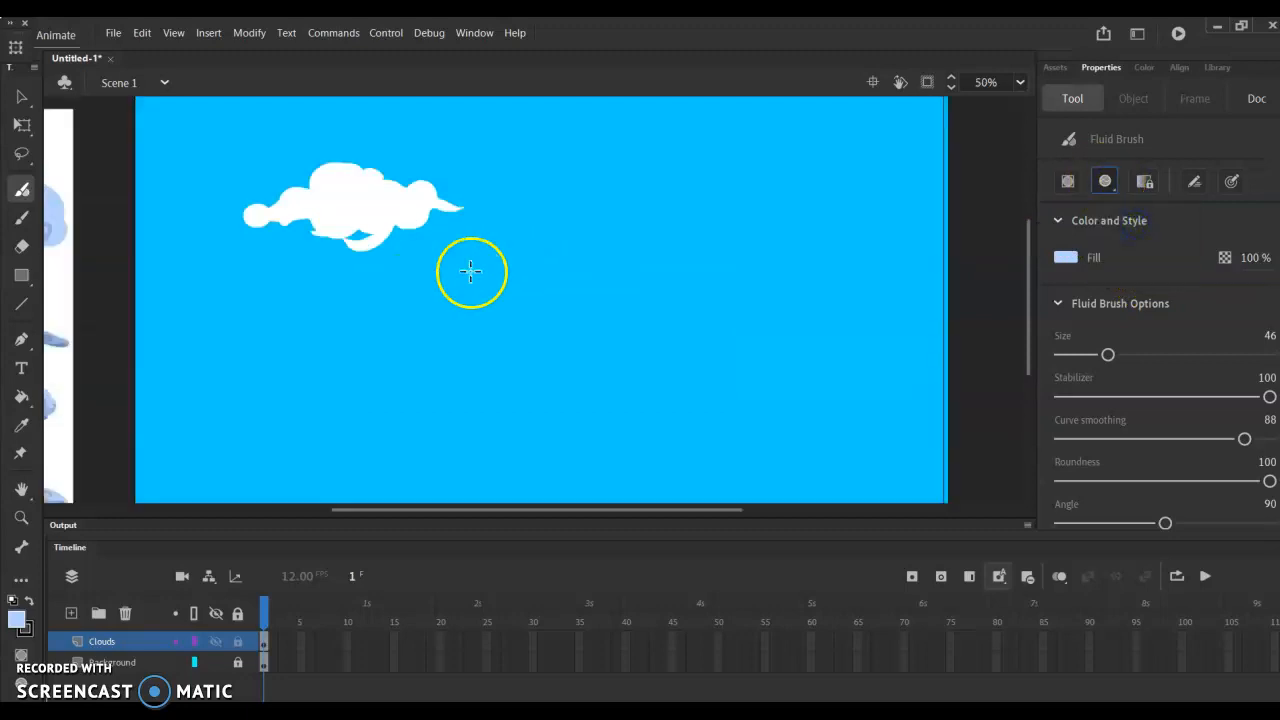
{"action": "mouse_move", "coordinate": [249, 208]}
{"action": "left_mouse_down"}
{"action": "mouse_move", "coordinate": [254, 227]}
{"action": "mouse_move", "coordinate": [374, 231]}
{"action": "mouse_move", "coordinate": [380, 260]}
{"action": "left_mouse_up"}
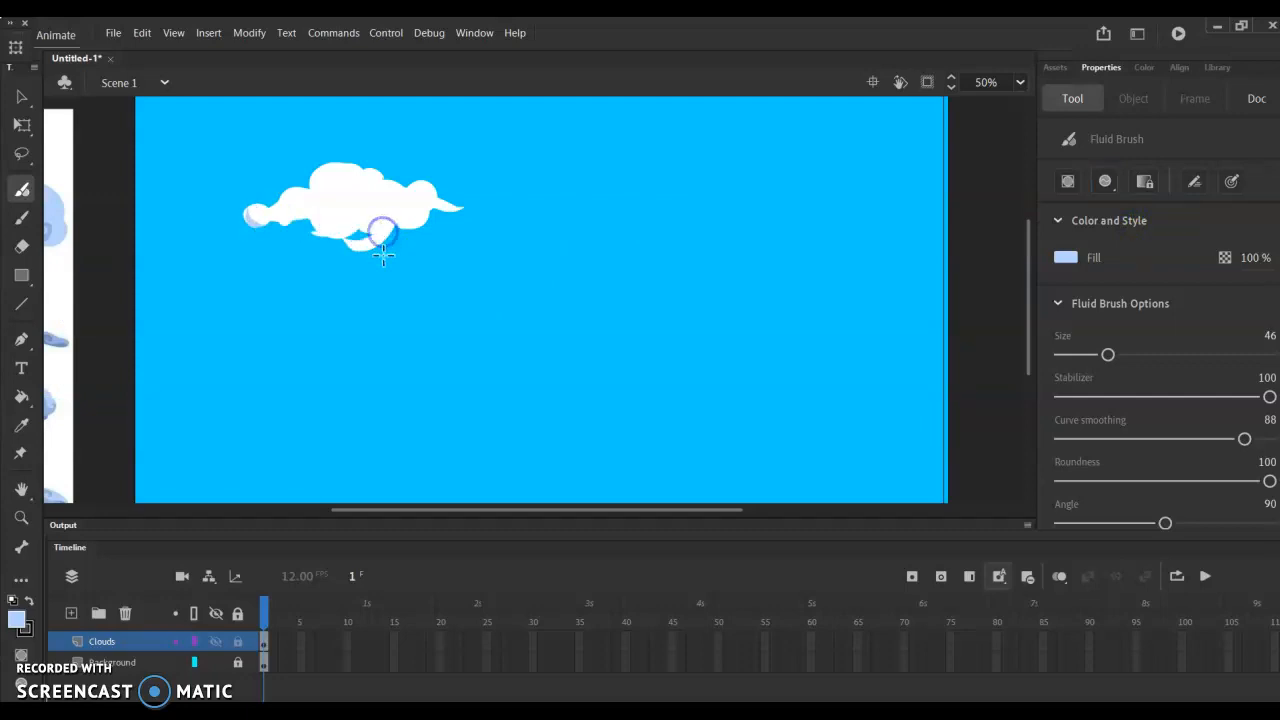
{"action": "key", "text": "ctrl+equal"}
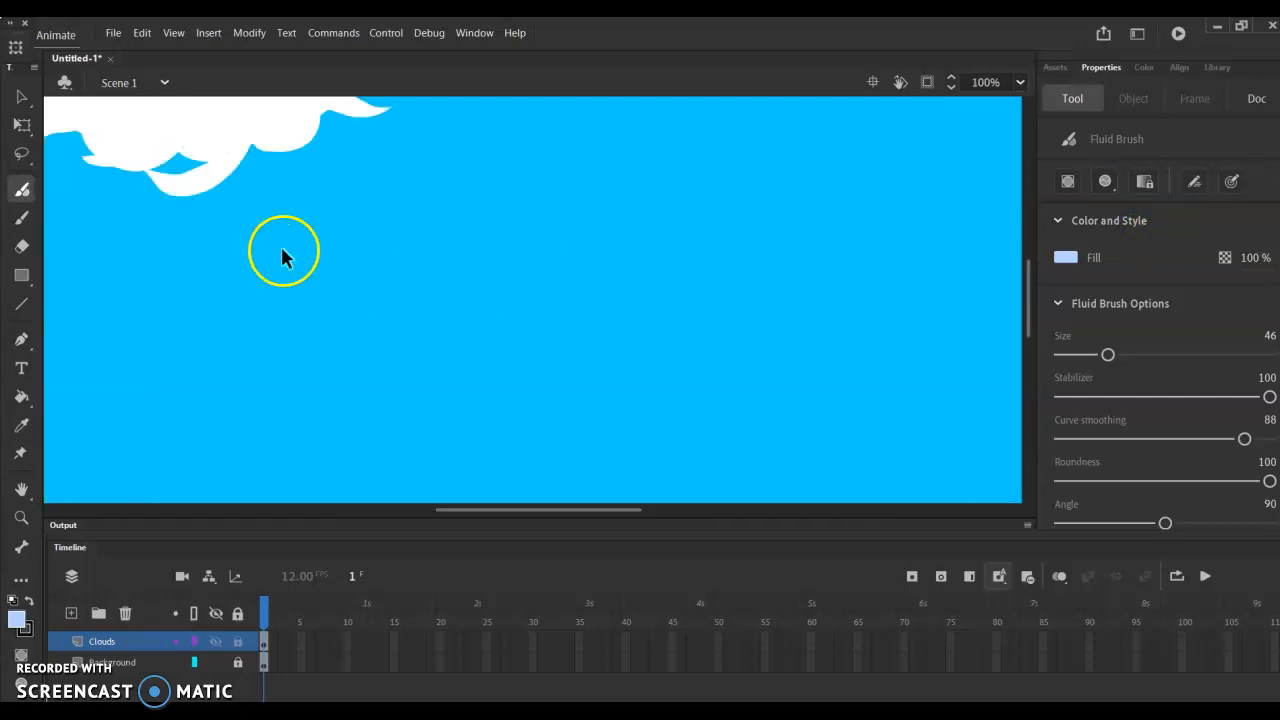
{"action": "left_click_drag", "start_coordinate": [1028, 323], "coordinate": [1028, 285]}
{"action": "left_click_drag", "start_coordinate": [558, 510], "coordinate": [490, 512]}
{"action": "key", "text": "ctrl+z"}
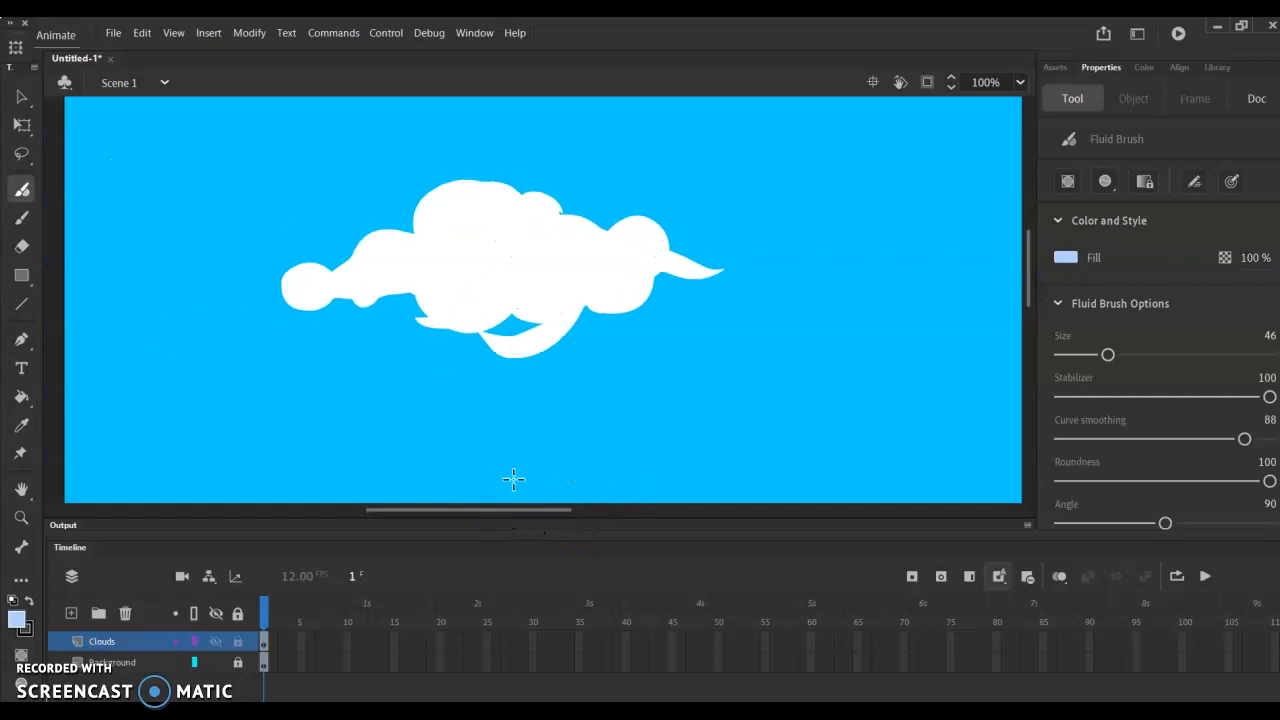
{"action": "mouse_move", "coordinate": [287, 271]}
{"action": "left_mouse_down"}
{"action": "mouse_move", "coordinate": [313, 308]}
{"action": "mouse_move", "coordinate": [364, 291]}
{"action": "mouse_move", "coordinate": [391, 308]}
{"action": "mouse_move", "coordinate": [420, 292]}
{"action": "mouse_move", "coordinate": [349, 309]}
{"action": "mouse_move", "coordinate": [424, 300]}
{"action": "mouse_move", "coordinate": [435, 325]}
{"action": "mouse_move", "coordinate": [454, 329]}
{"action": "mouse_move", "coordinate": [409, 312]}
{"action": "mouse_move", "coordinate": [457, 322]}
{"action": "mouse_move", "coordinate": [492, 308]}
{"action": "mouse_move", "coordinate": [496, 348]}
{"action": "mouse_move", "coordinate": [478, 336]}
{"action": "mouse_move", "coordinate": [503, 349]}
{"action": "mouse_move", "coordinate": [481, 324]}
{"action": "mouse_move", "coordinate": [504, 347]}
{"action": "mouse_move", "coordinate": [523, 327]}
{"action": "mouse_move", "coordinate": [575, 329]}
{"action": "mouse_move", "coordinate": [591, 297]}
{"action": "mouse_move", "coordinate": [525, 360]}
{"action": "mouse_move", "coordinate": [575, 313]}
{"action": "mouse_move", "coordinate": [630, 303]}
{"action": "mouse_move", "coordinate": [647, 282]}
{"action": "mouse_move", "coordinate": [690, 270]}
{"action": "mouse_move", "coordinate": [734, 274]}
{"action": "left_mouse_up"}
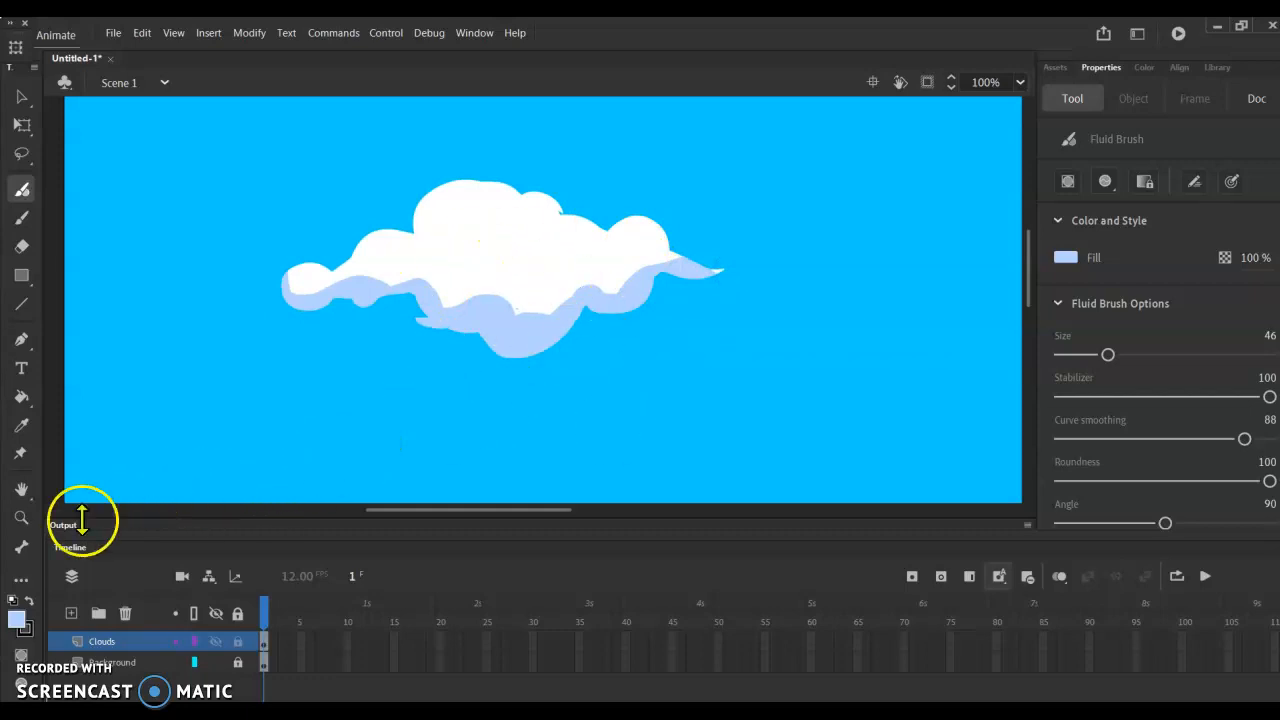
Recolor the shading under the cloud with the darker blue sampled from the base of the large reference cloud.
{"action": "key", "text": "ctrl+minus"}
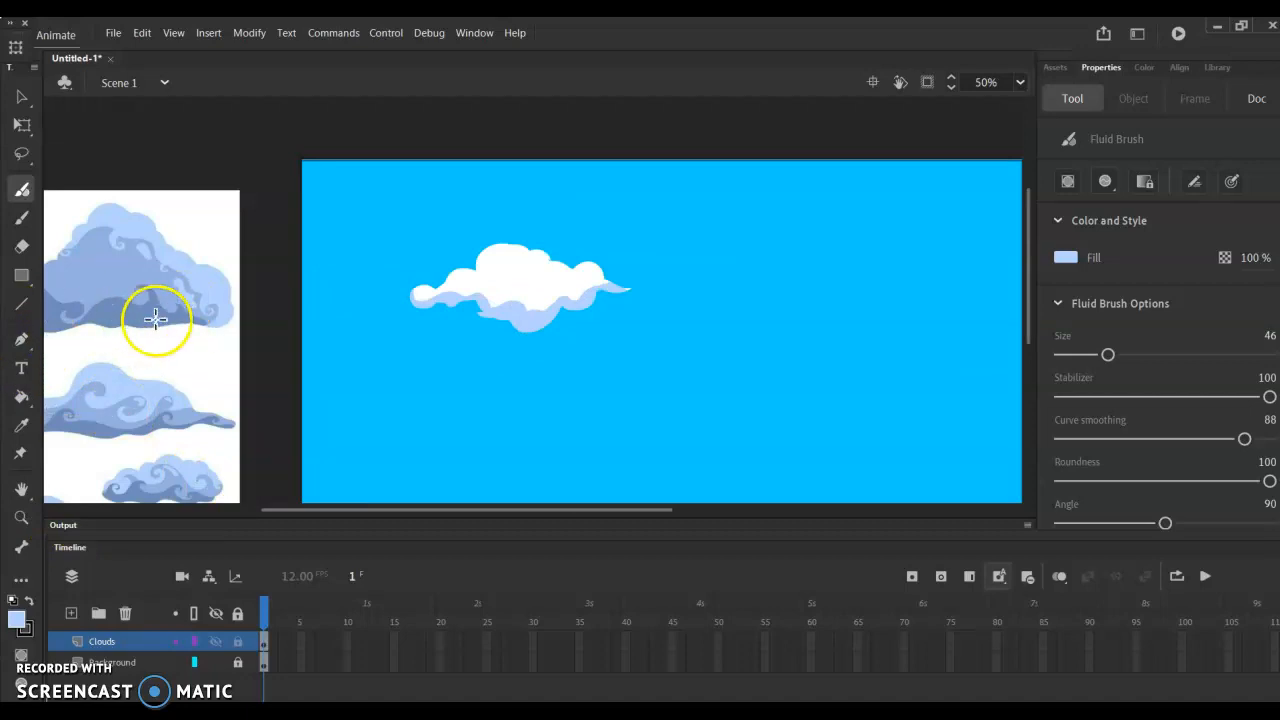
{"action": "key", "text": "i"}
{"action": "left_click", "coordinate": [157, 321]}
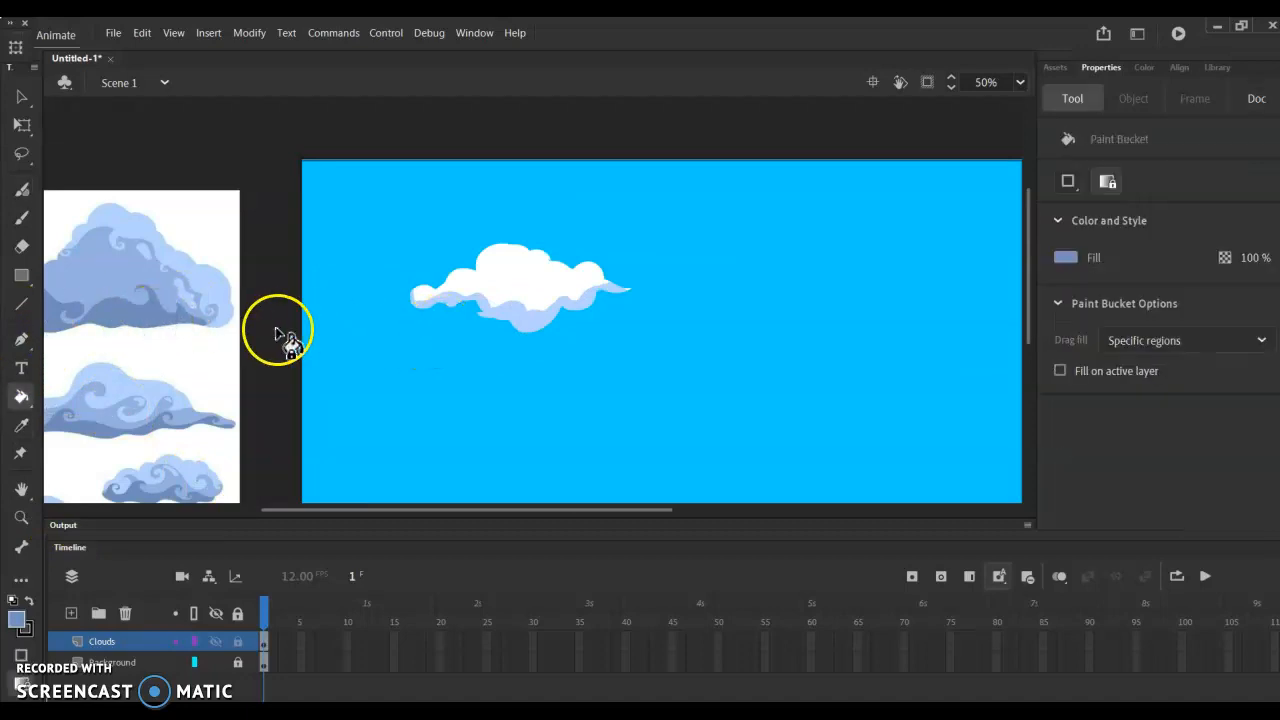
{"action": "left_click", "coordinate": [534, 328]}
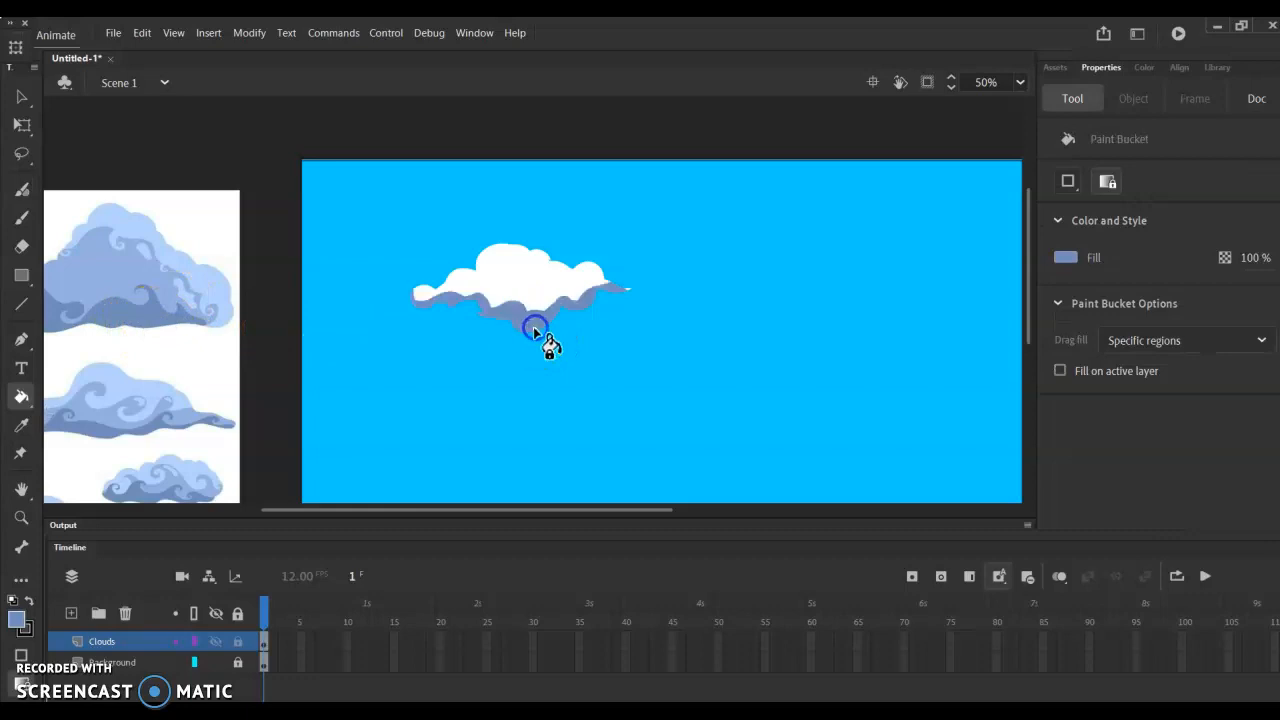
{"action": "mouse_move", "coordinate": [545, 280]}
{"action": "left_mouse_down"}
{"action": "mouse_move", "coordinate": [586, 329]}
{"action": "mouse_move", "coordinate": [529, 300]}
{"action": "mouse_move", "coordinate": [490, 417]}
{"action": "left_mouse_up"}
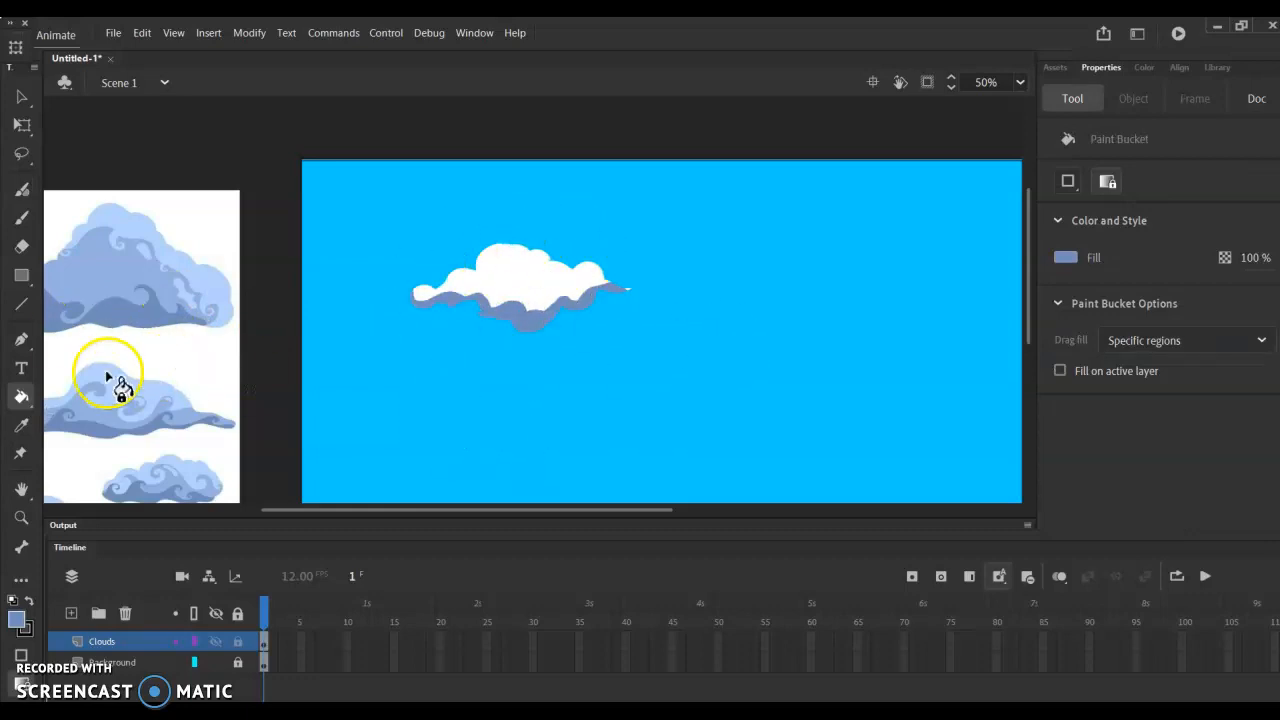
Sample the medium blue from the body of the large reference cloud and try to set the Fluid Brush to Paint Selection mode.
{"action": "key", "text": "i"}
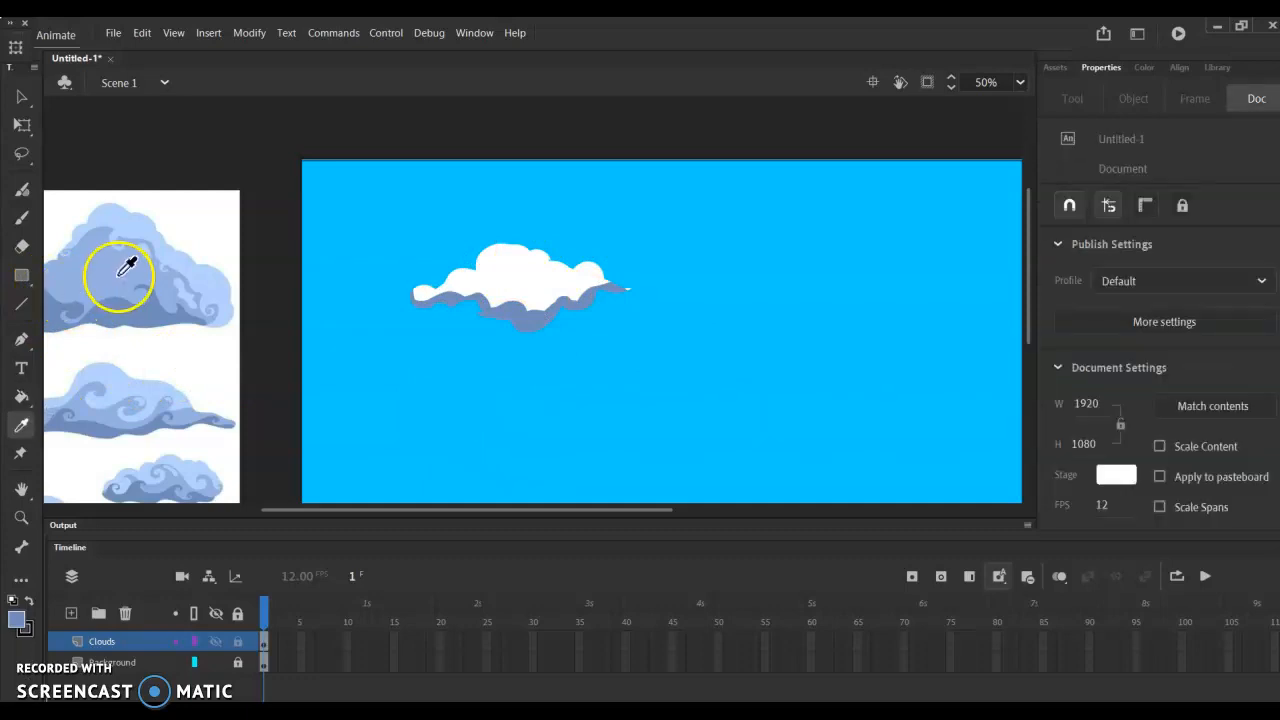
{"action": "left_click", "coordinate": [127, 265]}
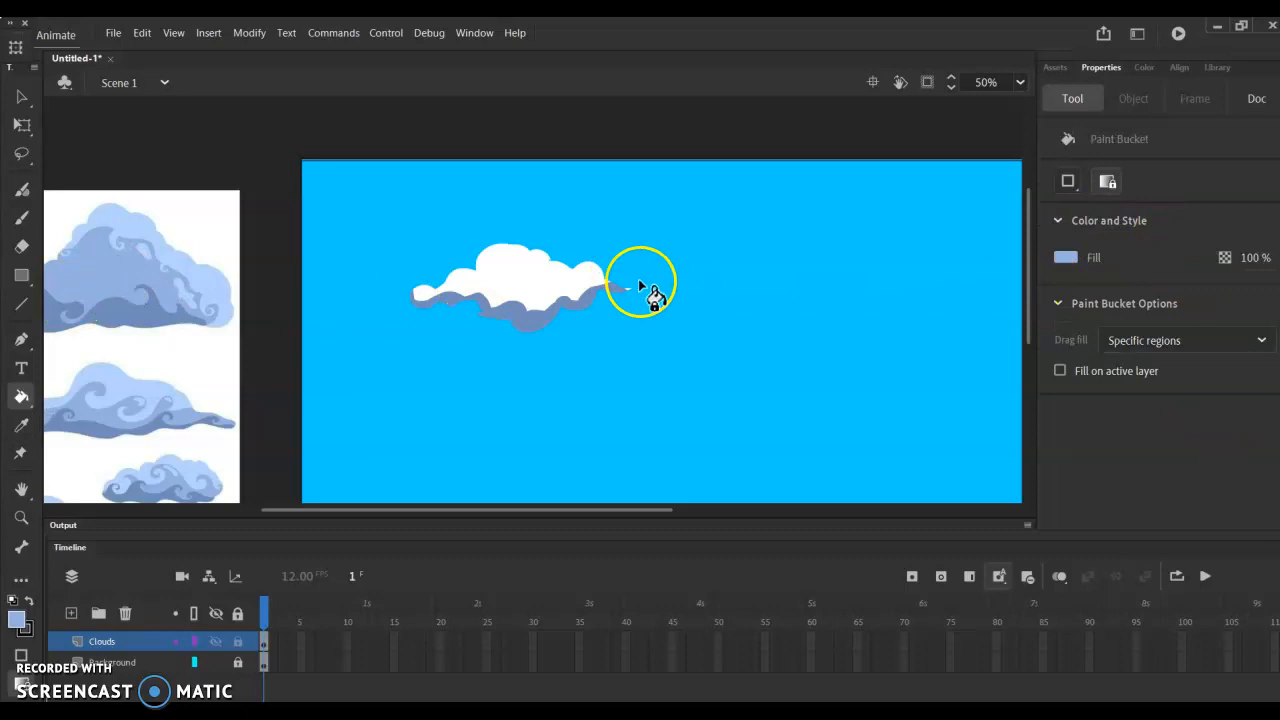
{"action": "left_click", "coordinate": [22, 189]}
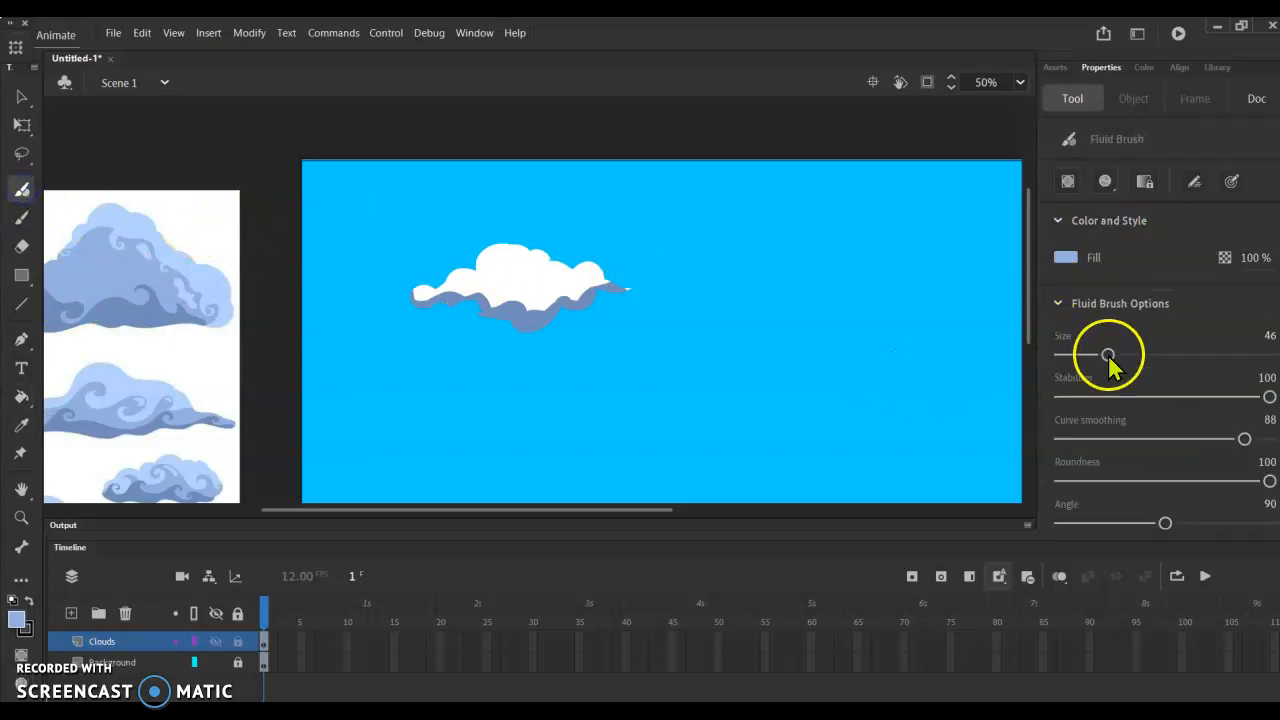
{"action": "left_click", "coordinate": [1106, 183]}
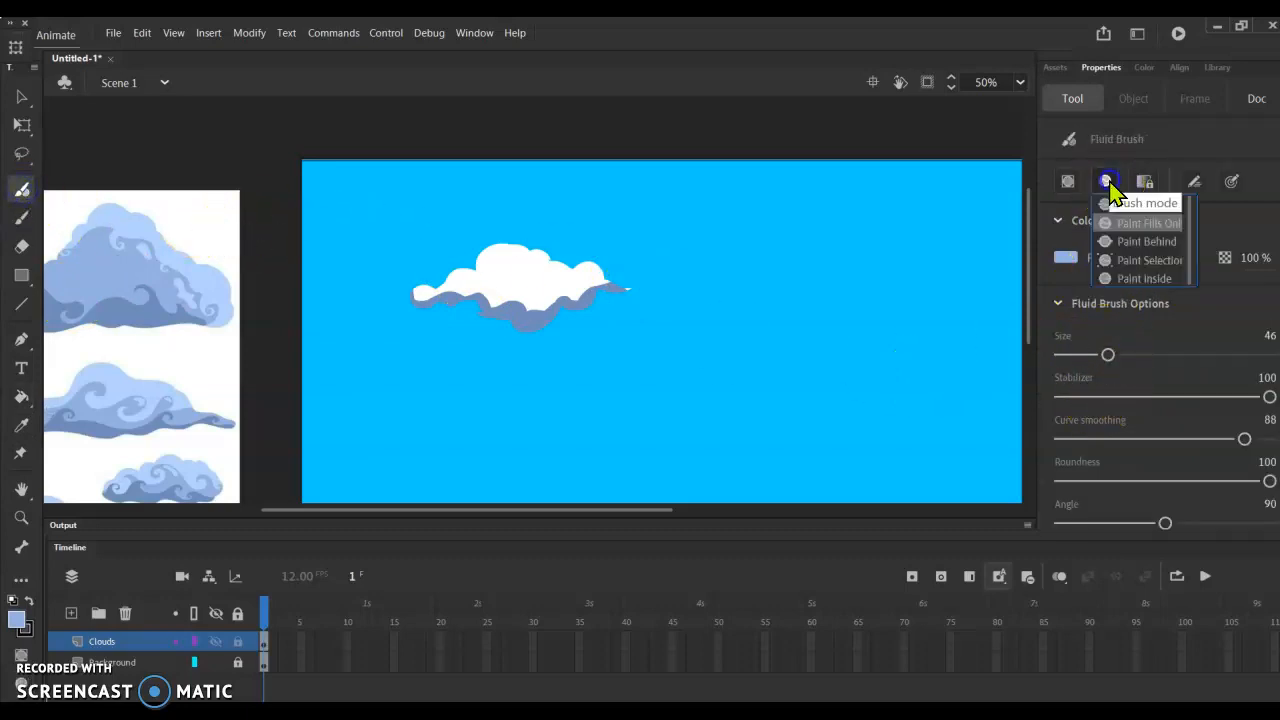
{"action": "left_click", "coordinate": [1138, 244]}
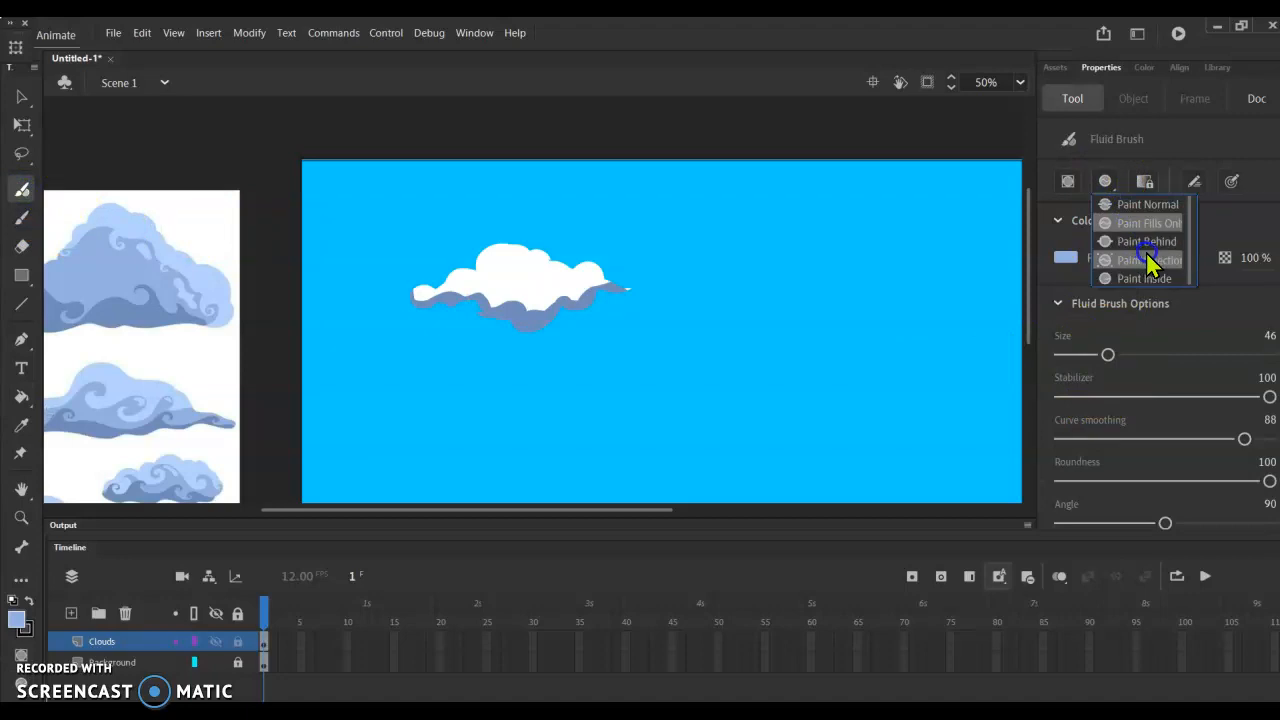
{"action": "left_click", "coordinate": [1146, 251]}
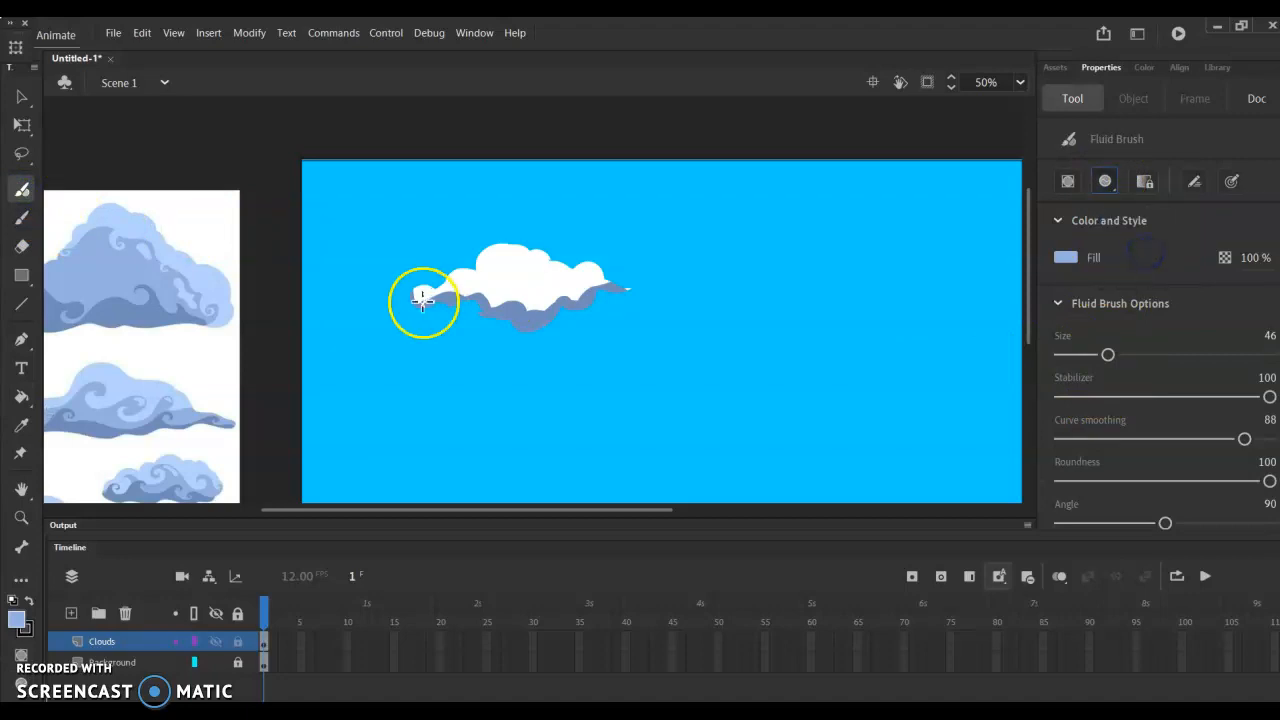
Select the white fill of the painted cloud and return to the Fluid Brush.
{"action": "left_click", "coordinate": [20, 100]}
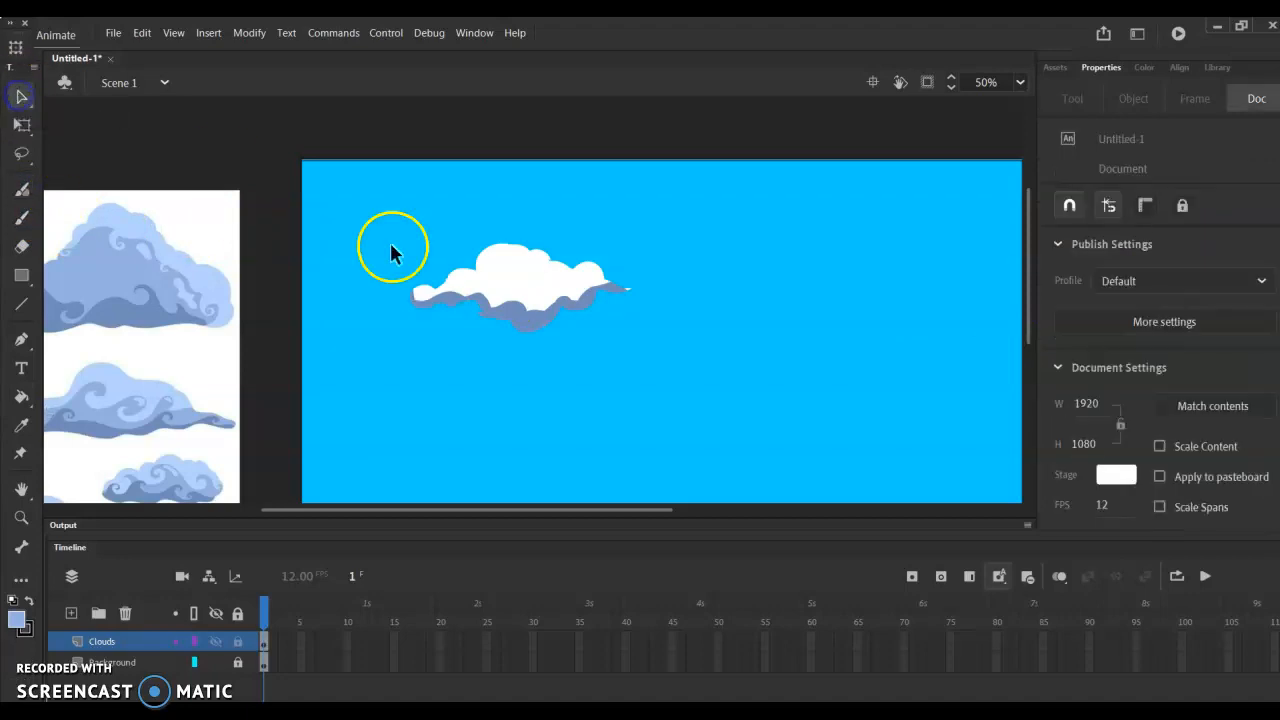
{"action": "left_click", "coordinate": [500, 285]}
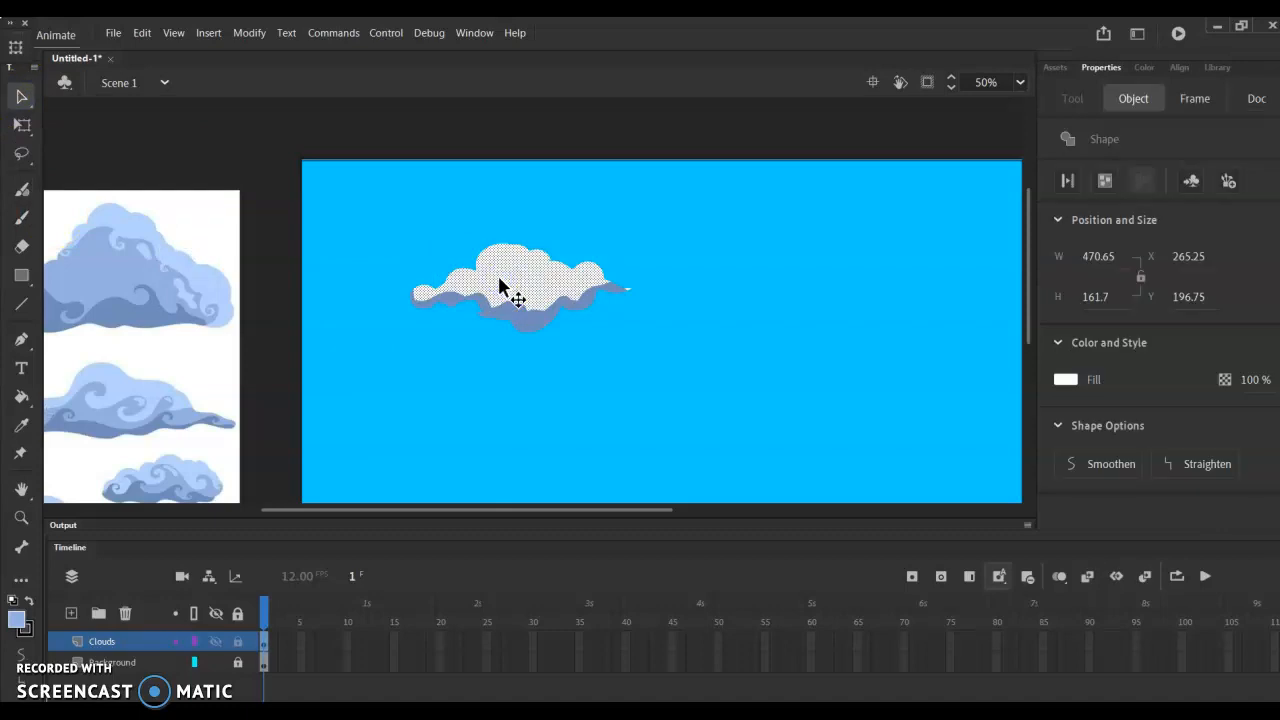
{"action": "key", "text": "b"}
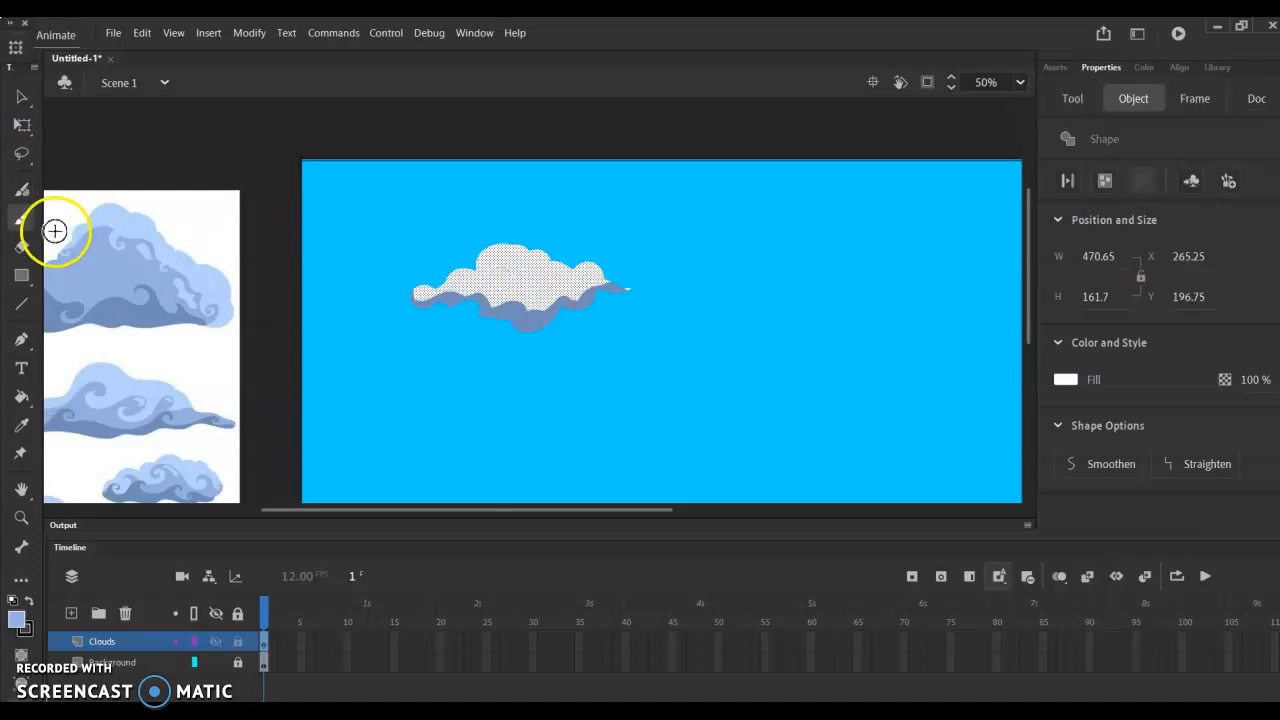
{"action": "left_click", "coordinate": [22, 190]}
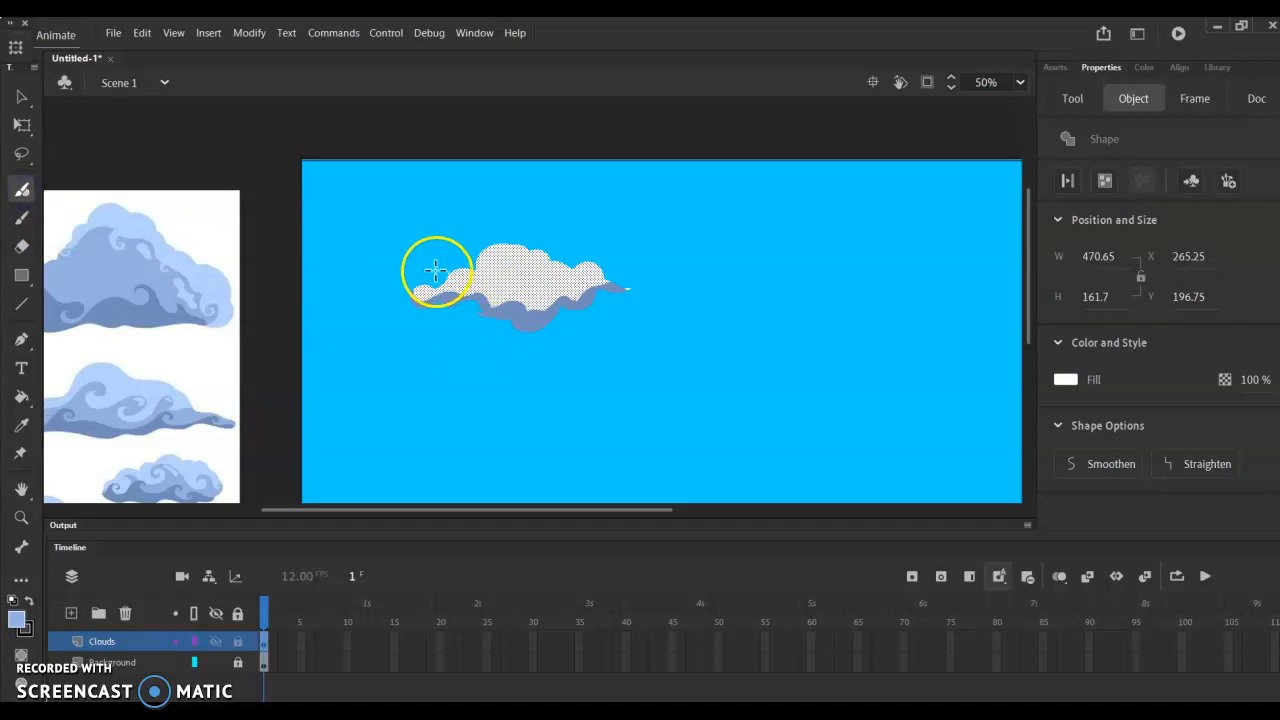
Try to paint medium-blue shading over the lower half of the selected white area, and undo the strokes.
{"action": "mouse_move", "coordinate": [433, 308]}
{"action": "left_mouse_down"}
{"action": "mouse_move", "coordinate": [411, 287]}
{"action": "mouse_move", "coordinate": [444, 300]}
{"action": "mouse_move", "coordinate": [502, 294]}
{"action": "mouse_move", "coordinate": [494, 314]}
{"action": "mouse_move", "coordinate": [558, 279]}
{"action": "mouse_move", "coordinate": [551, 300]}
{"action": "mouse_move", "coordinate": [519, 295]}
{"action": "mouse_move", "coordinate": [511, 273]}
{"action": "mouse_move", "coordinate": [490, 298]}
{"action": "mouse_move", "coordinate": [531, 300]}
{"action": "left_mouse_up"}
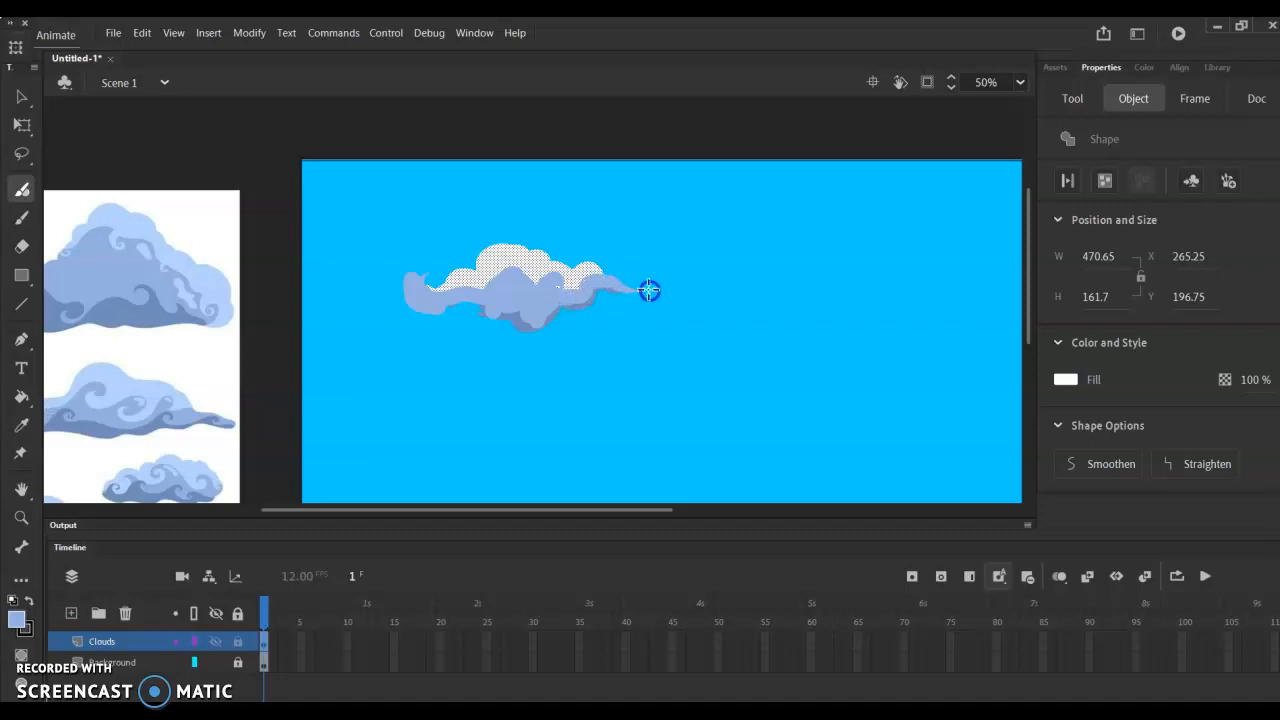
{"action": "left_click_drag", "start_coordinate": [649, 290], "coordinate": [650, 289]}
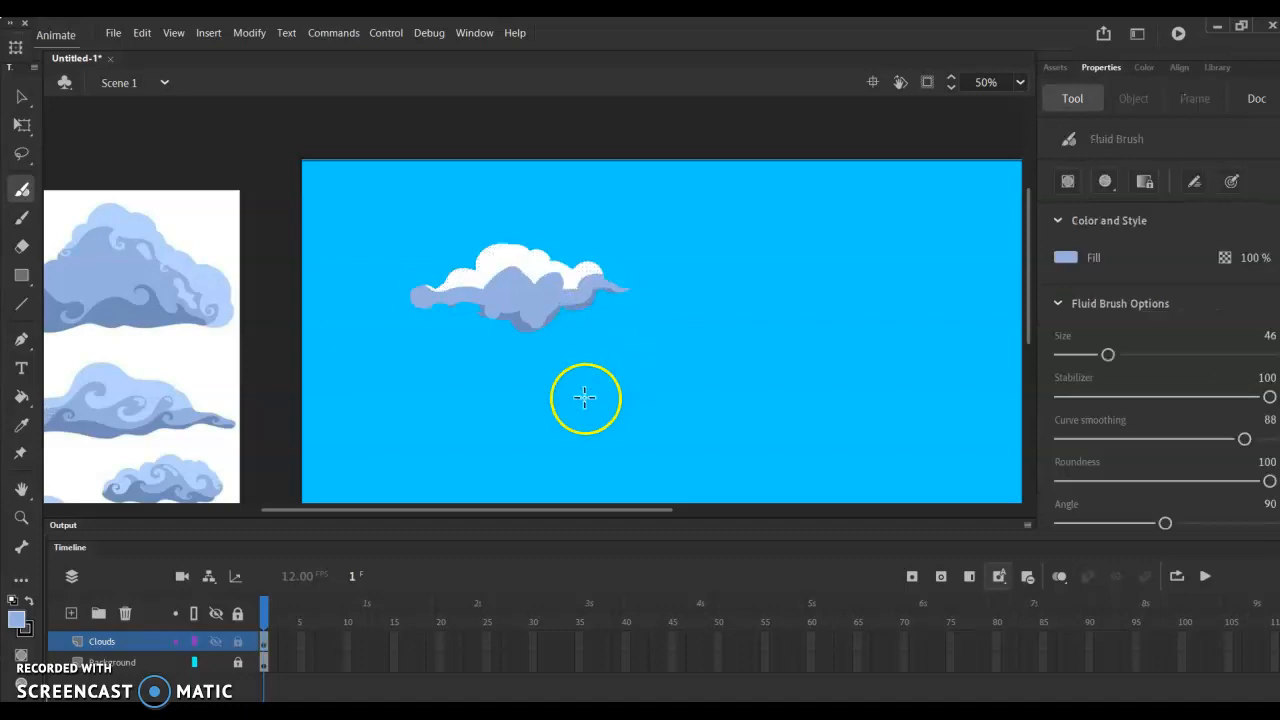
{"action": "mouse_move", "coordinate": [554, 287]}
{"action": "left_mouse_down"}
{"action": "mouse_move", "coordinate": [531, 326]}
{"action": "mouse_move", "coordinate": [533, 292]}
{"action": "mouse_move", "coordinate": [559, 324]}
{"action": "mouse_move", "coordinate": [517, 333]}
{"action": "mouse_move", "coordinate": [546, 273]}
{"action": "mouse_move", "coordinate": [498, 280]}
{"action": "mouse_move", "coordinate": [528, 277]}
{"action": "mouse_move", "coordinate": [502, 310]}
{"action": "left_mouse_up"}
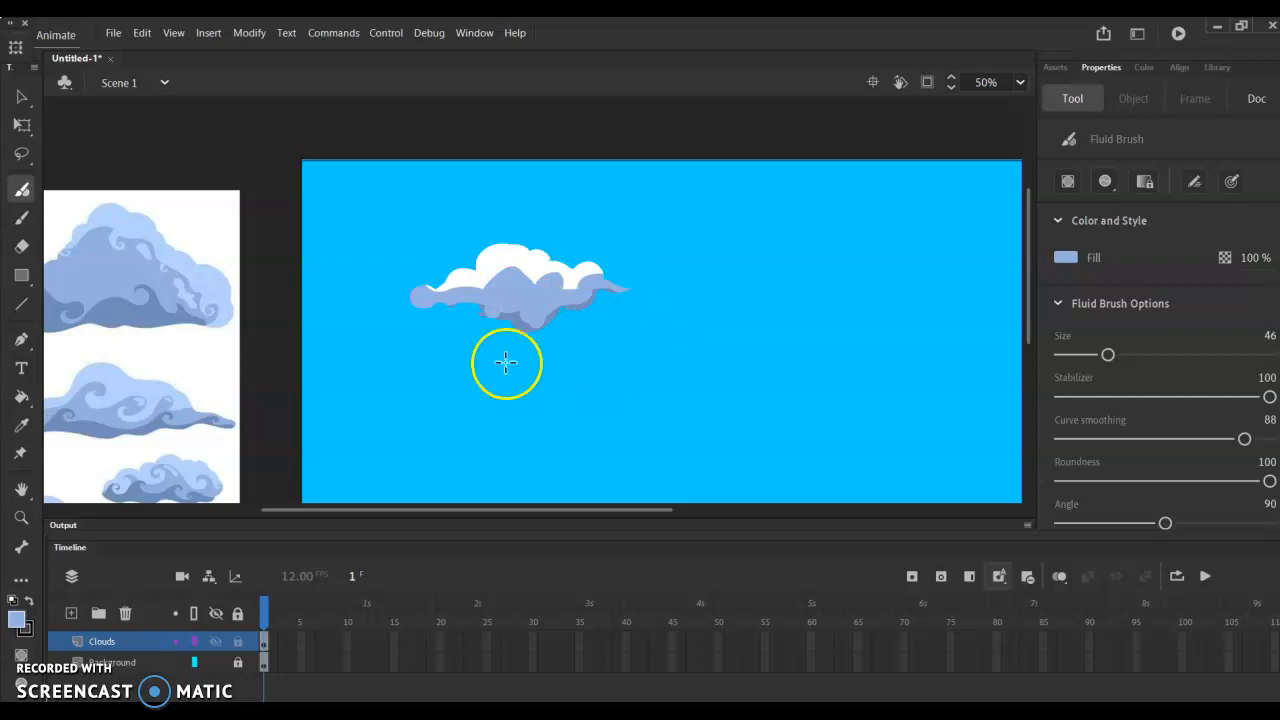
{"action": "key", "text": "ctrl+a"}
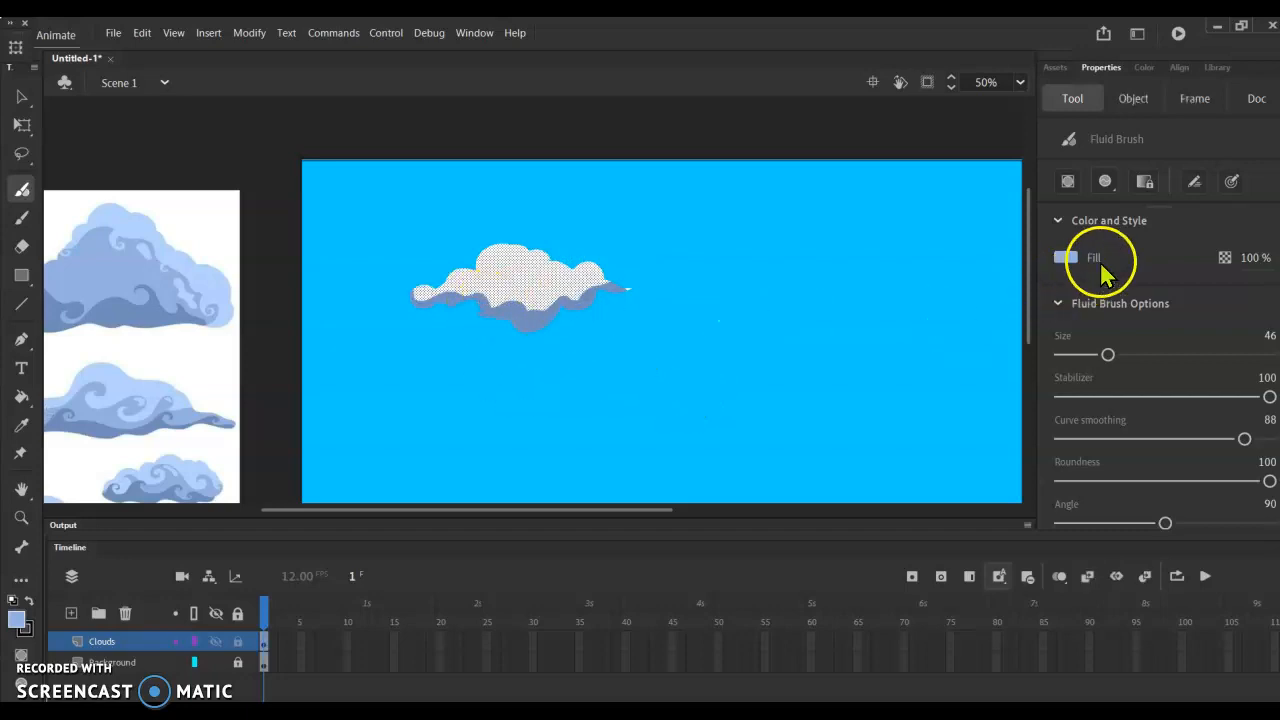
Set the Fluid Brush mode to Paint Selection.
{"action": "left_click", "coordinate": [1105, 182]}
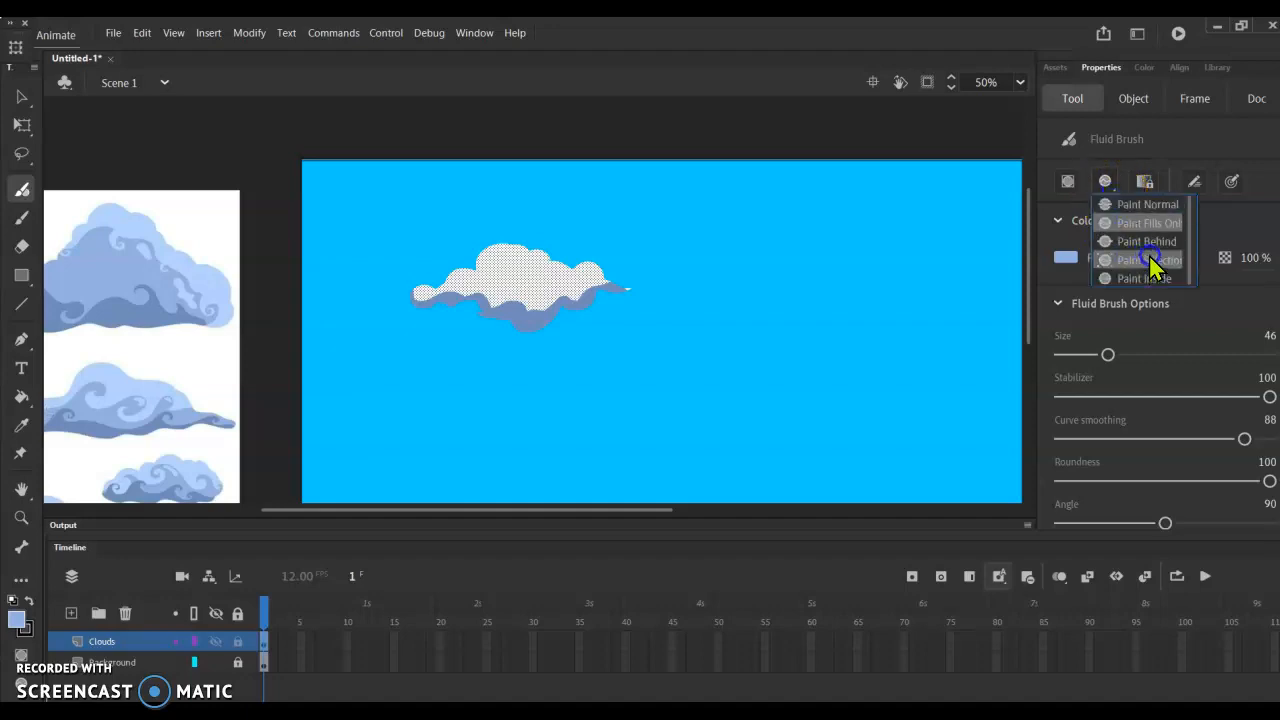
{"action": "left_click", "coordinate": [1149, 258]}
{"action": "left_click", "coordinate": [1106, 181]}
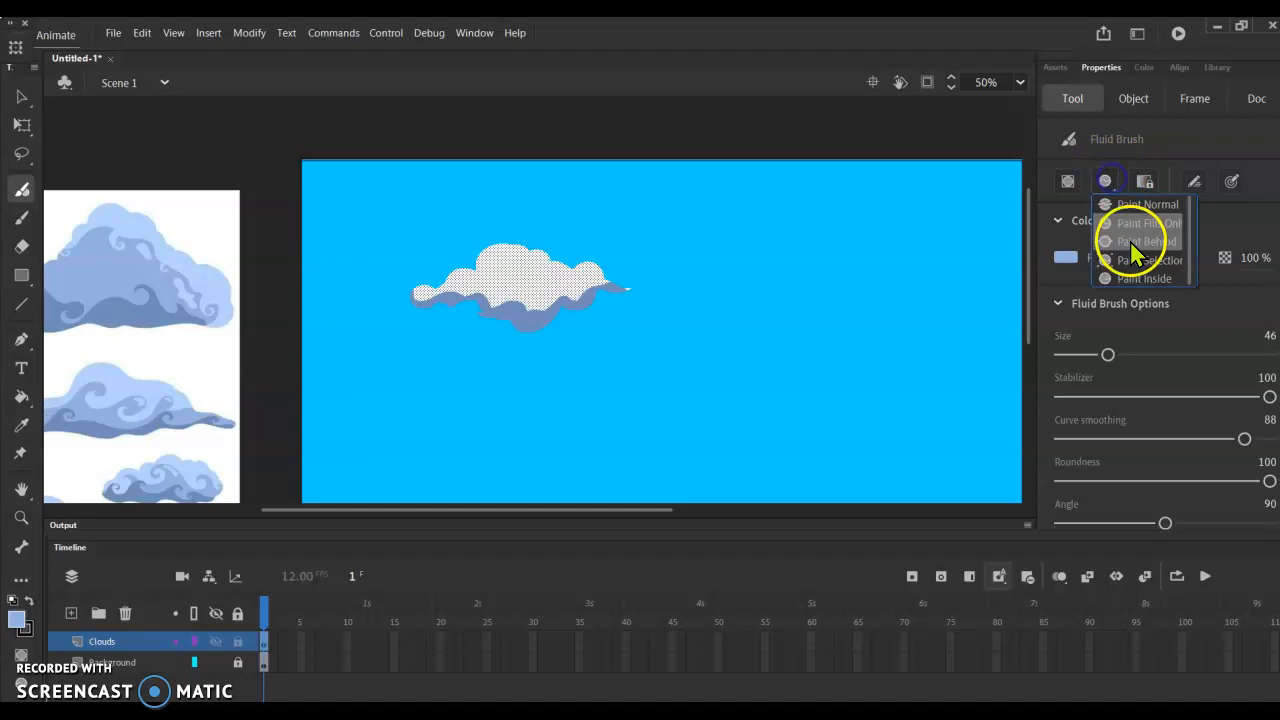
{"action": "left_click", "coordinate": [1133, 242]}
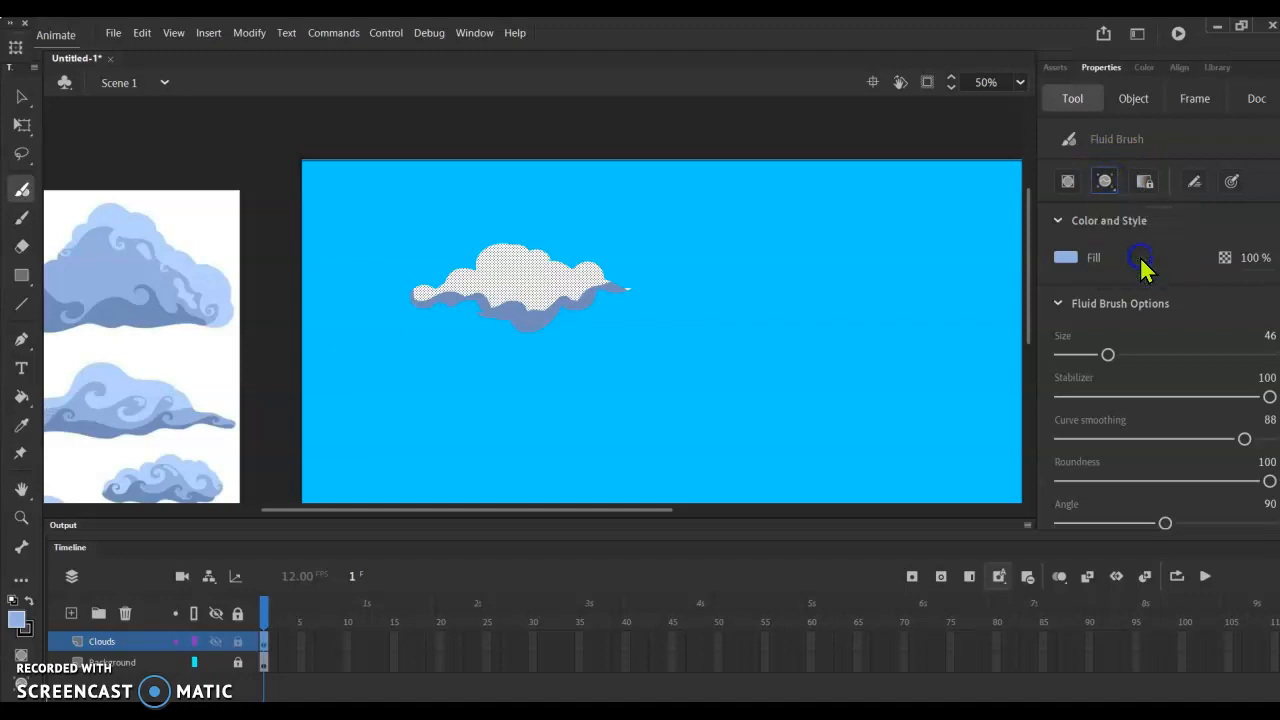
{"action": "left_click", "coordinate": [1112, 179]}
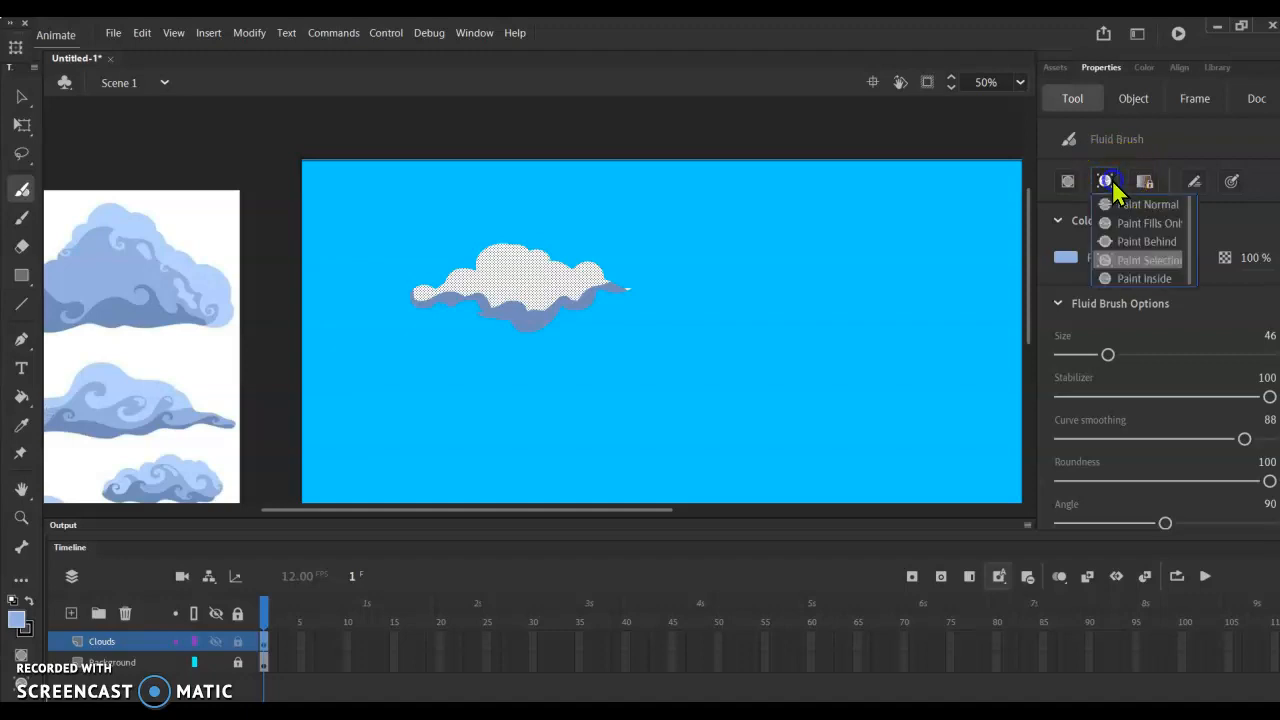
{"action": "left_click", "coordinate": [1134, 260]}
Paint wavy medium-blue shading across the lower part of the selected white area, just above the darker base, and deselect the cloud.
{"action": "left_click_drag", "start_coordinate": [419, 289], "coordinate": [419, 290]}
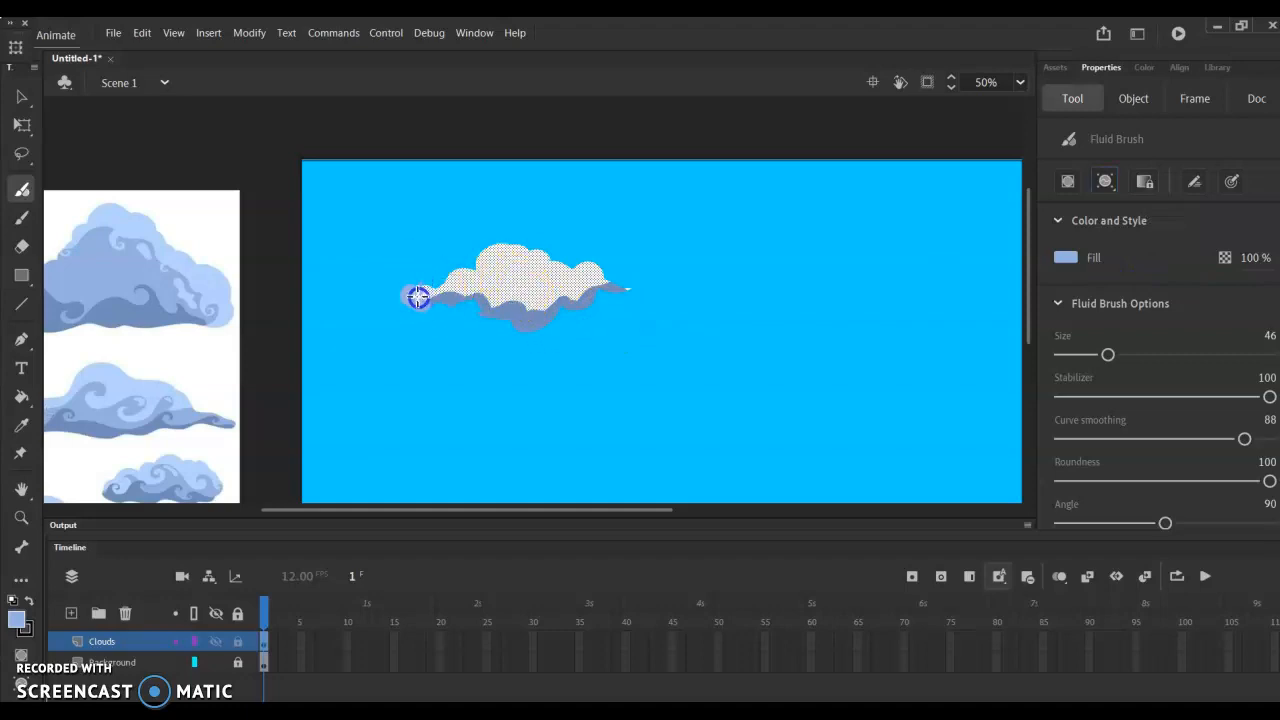
{"action": "mouse_move", "coordinate": [446, 298]}
{"action": "left_mouse_down"}
{"action": "mouse_move", "coordinate": [491, 302]}
{"action": "mouse_move", "coordinate": [486, 273]}
{"action": "mouse_move", "coordinate": [480, 294]}
{"action": "mouse_move", "coordinate": [517, 294]}
{"action": "left_mouse_up"}
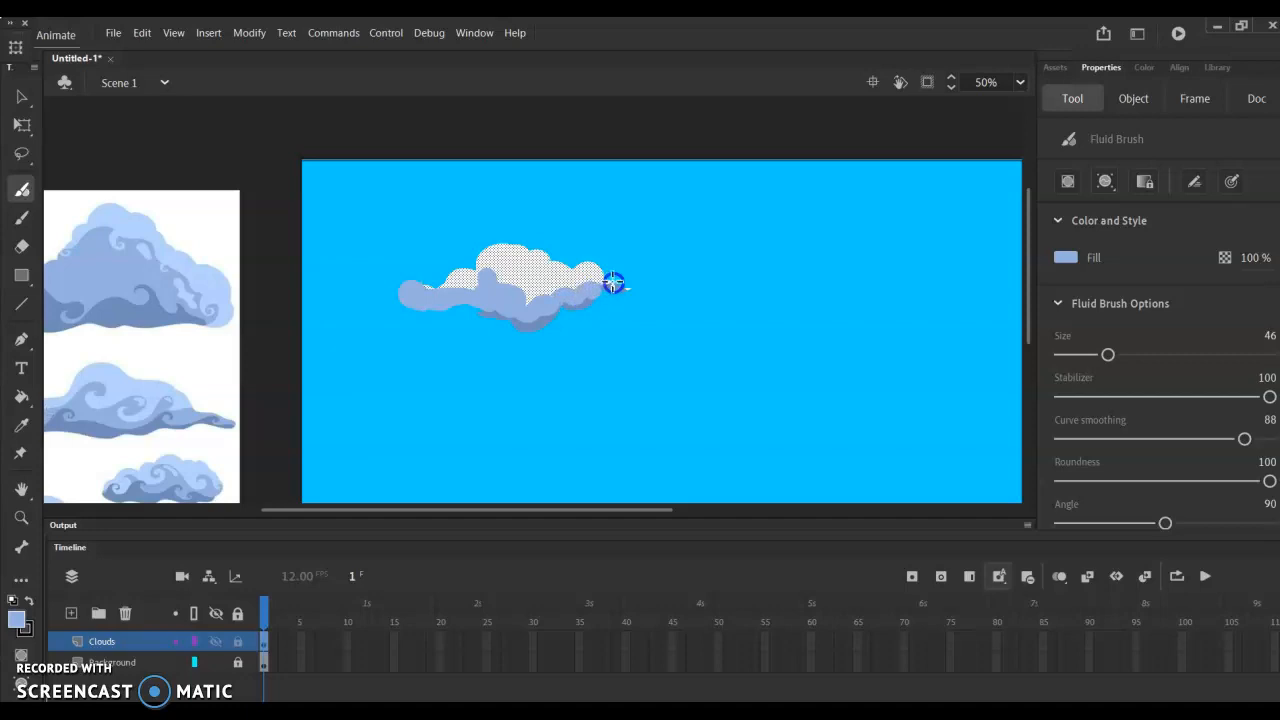
{"action": "left_click_drag", "start_coordinate": [633, 286], "coordinate": [634, 284]}
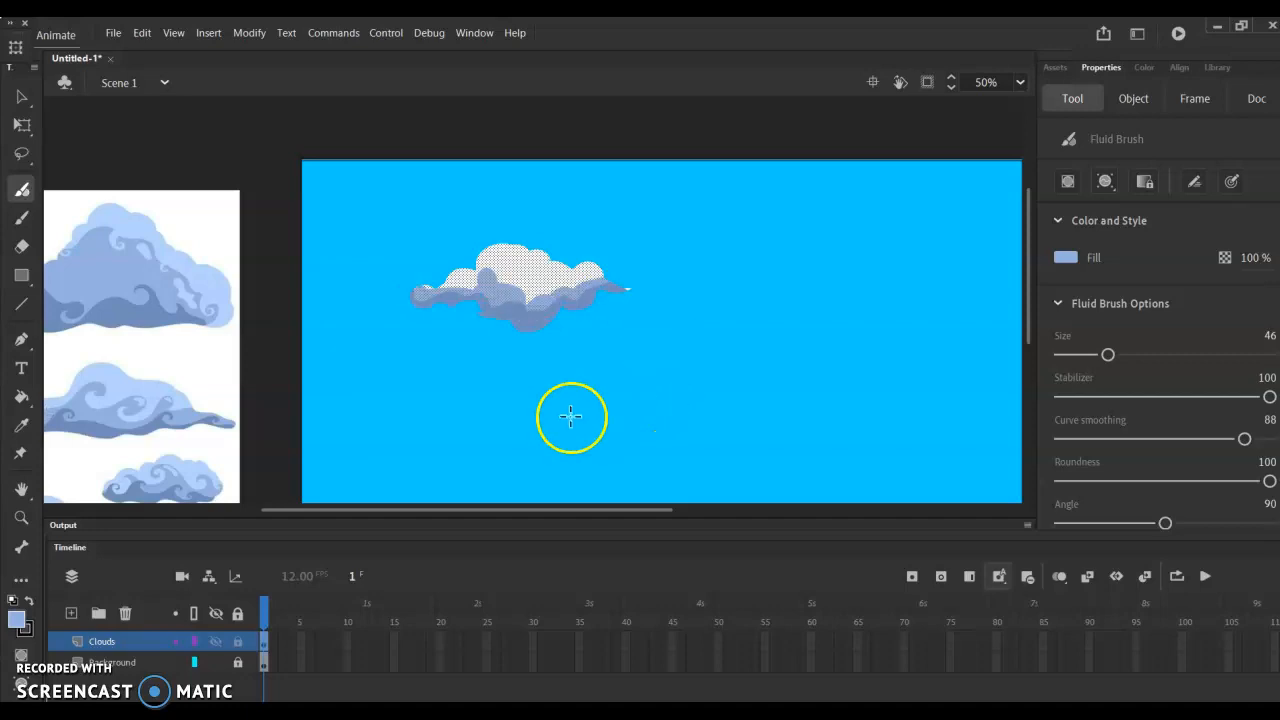
{"action": "left_click", "coordinate": [22, 96]}
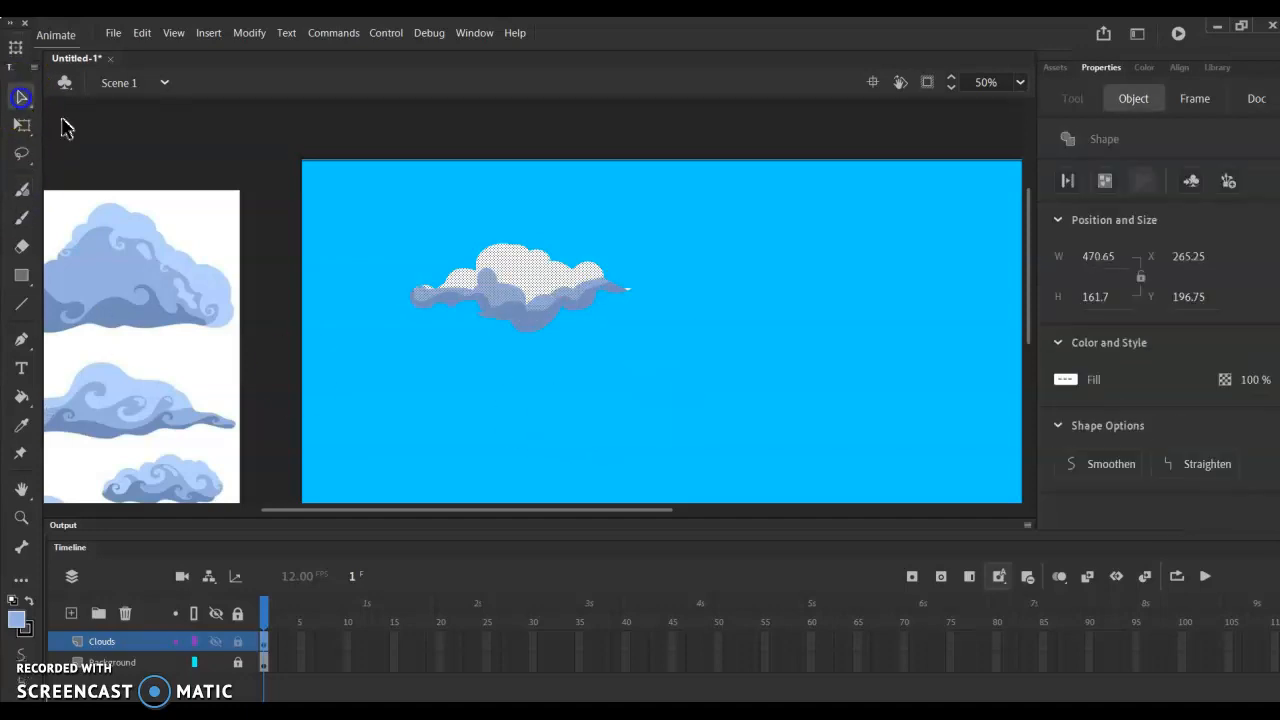
{"action": "left_click", "coordinate": [438, 244]}
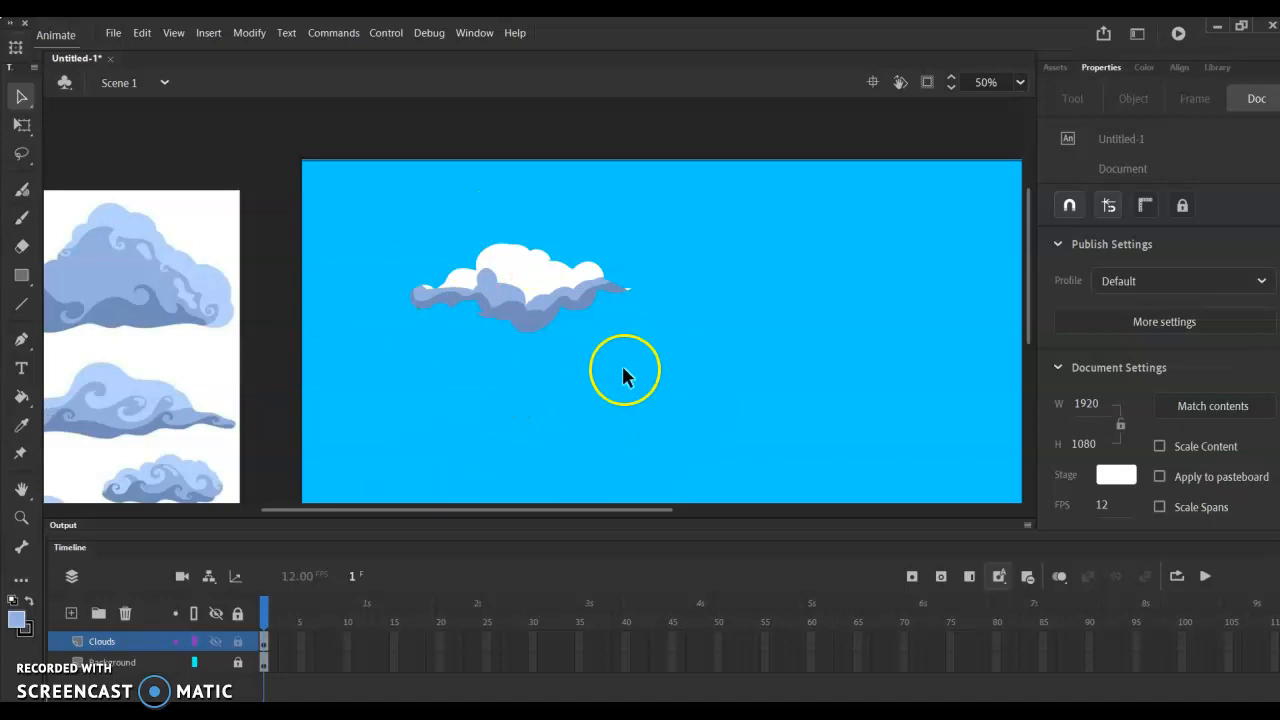
{"action": "left_click", "coordinate": [699, 331]}
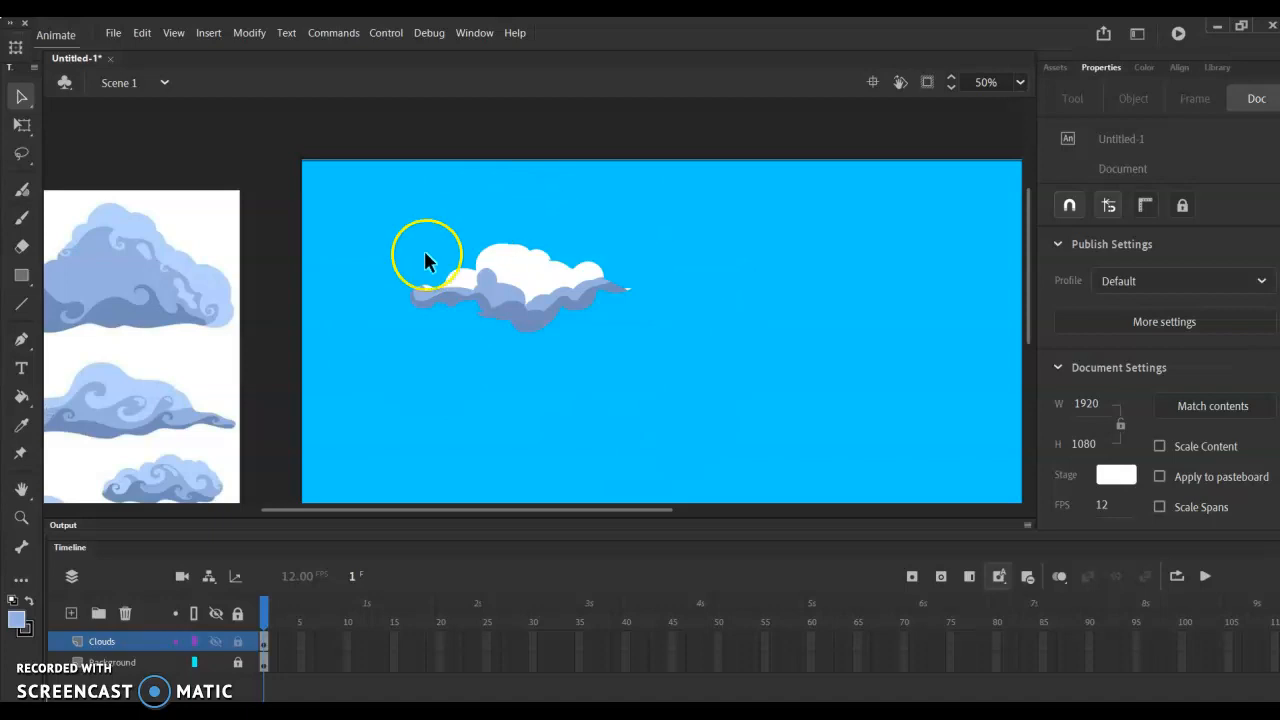